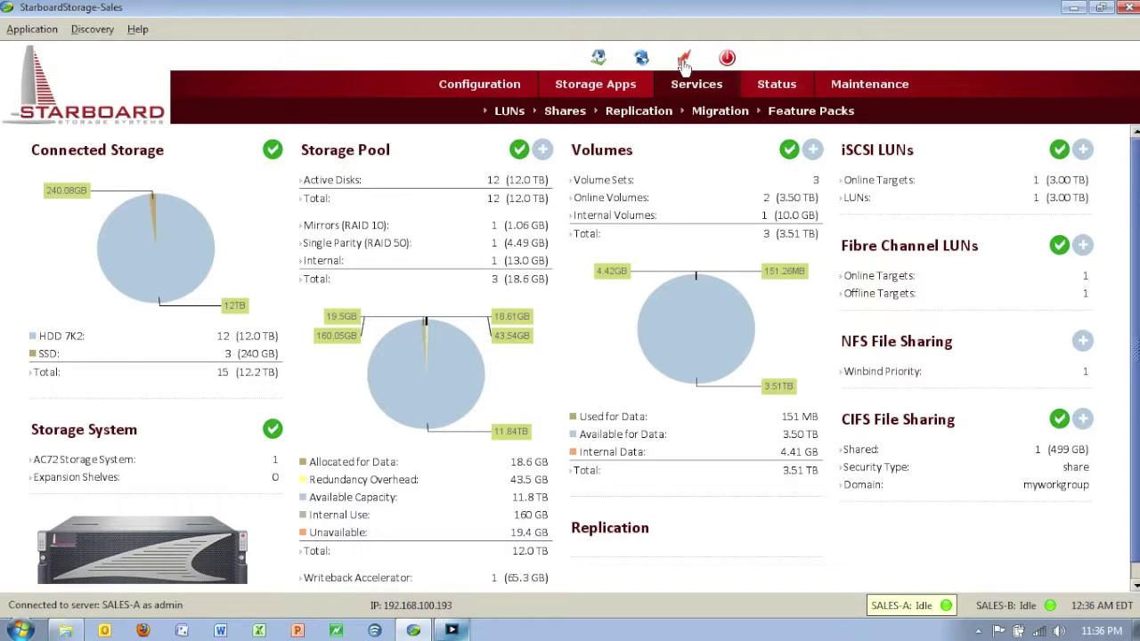
# Open the Connected Storage details and examine the capacity, slot, class and usage of the SAS disks.
pyautogui.moveTo(481, 87)
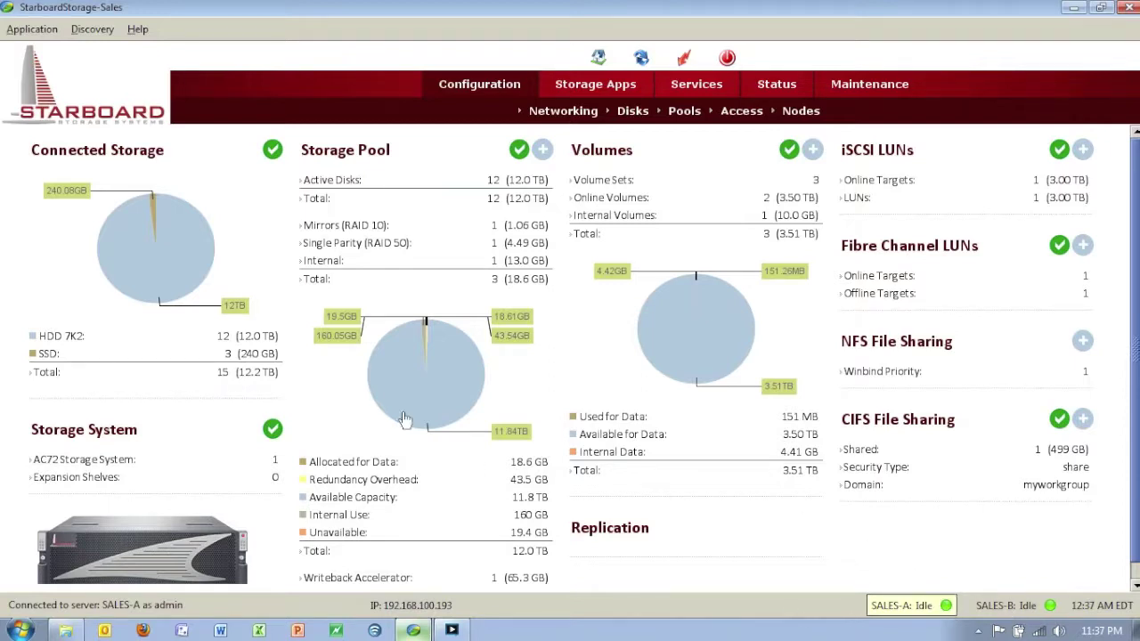
pyautogui.moveTo(190, 269)
pyautogui.click(272, 150)
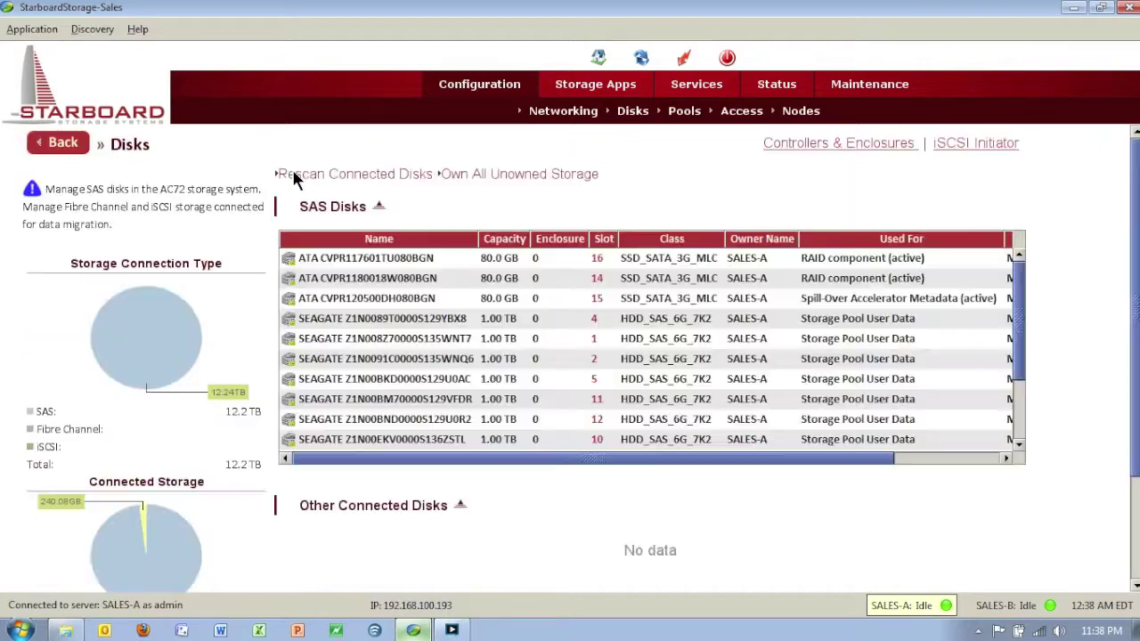
pyautogui.scroll(-5, 1026, 323)
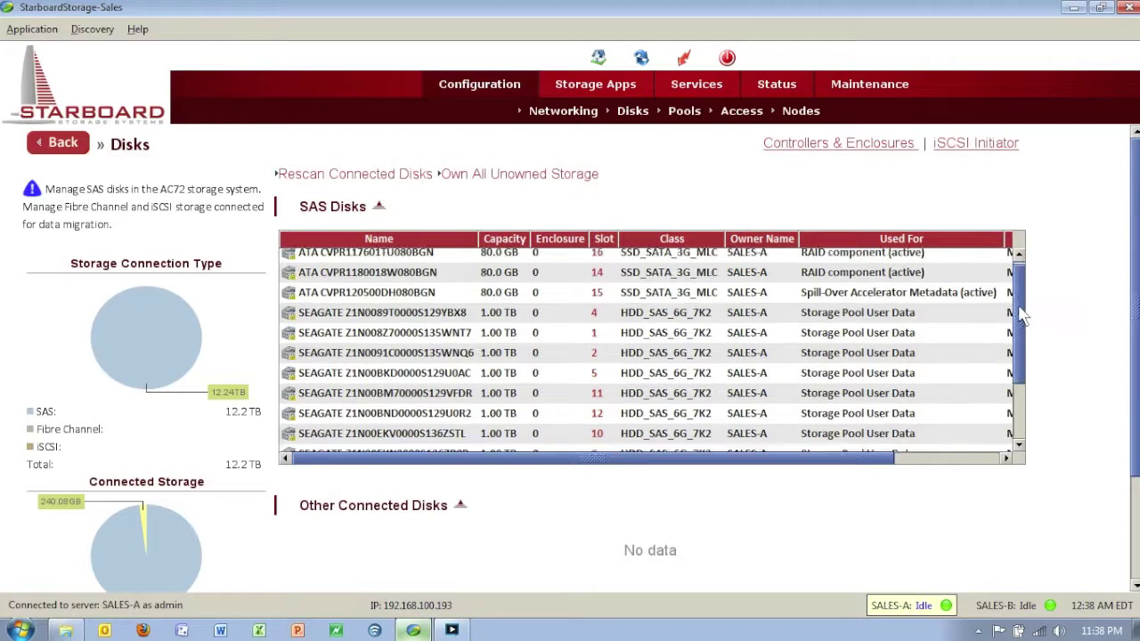
pyautogui.scroll(5, 1020, 375)
pyautogui.scroll(-2, 1015, 351)
pyautogui.scroll(-1, 1015, 352)
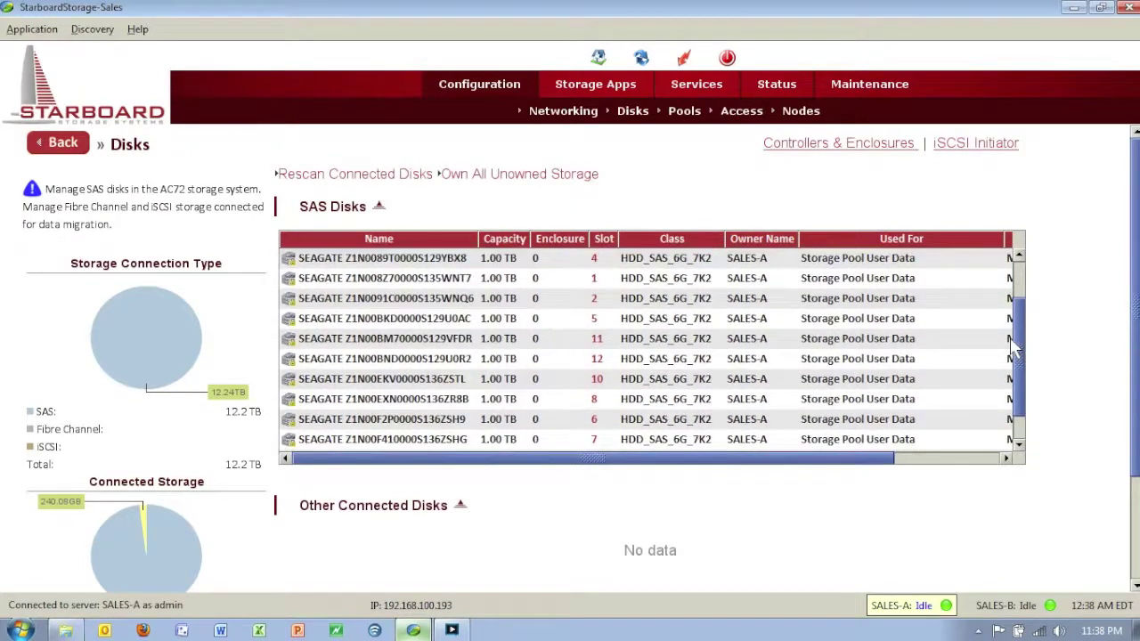
pyautogui.scroll(4, 1029, 356)
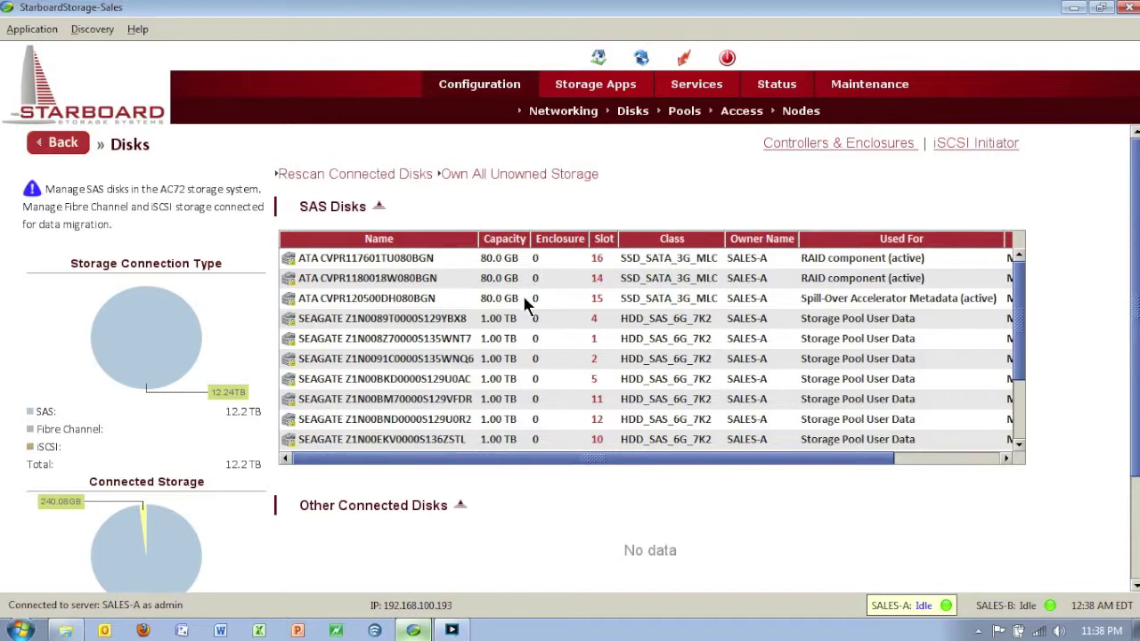
pyautogui.moveTo(529, 301)
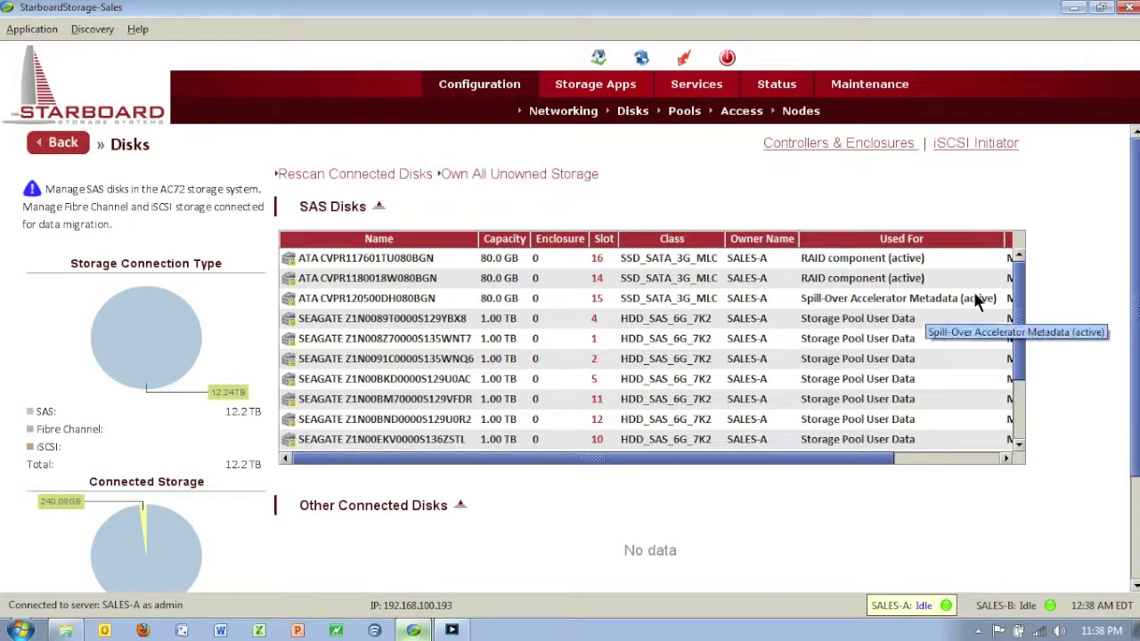
pyautogui.scroll(-2, 958, 294)
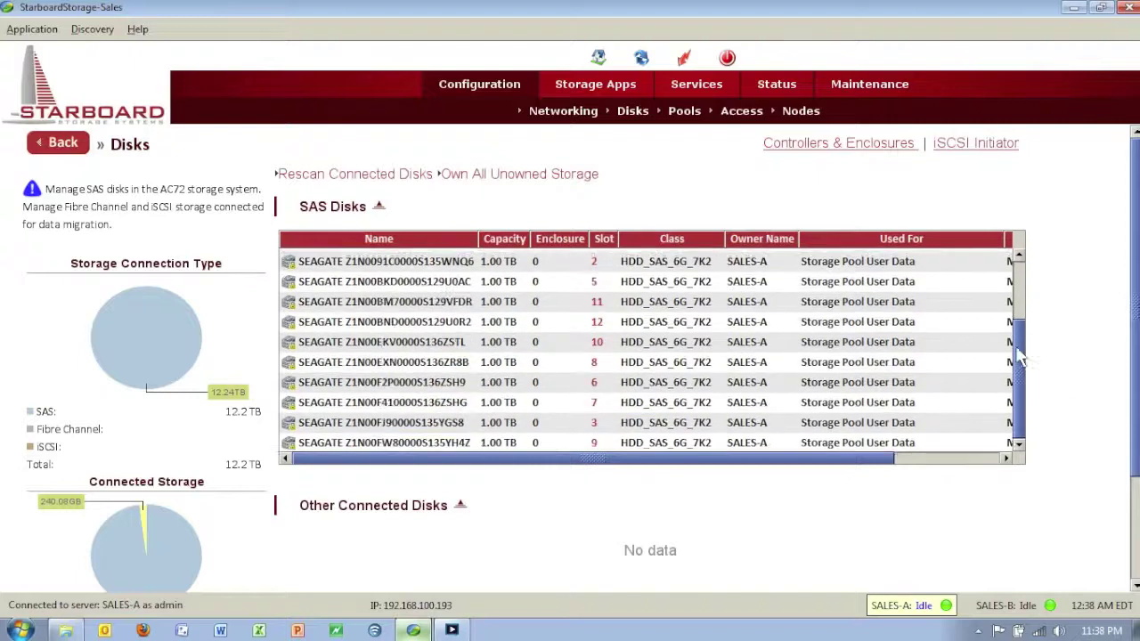
# Return to the dashboard, open the storage system's front view and examine its drive bays and disk list.
pyautogui.click(599, 57)
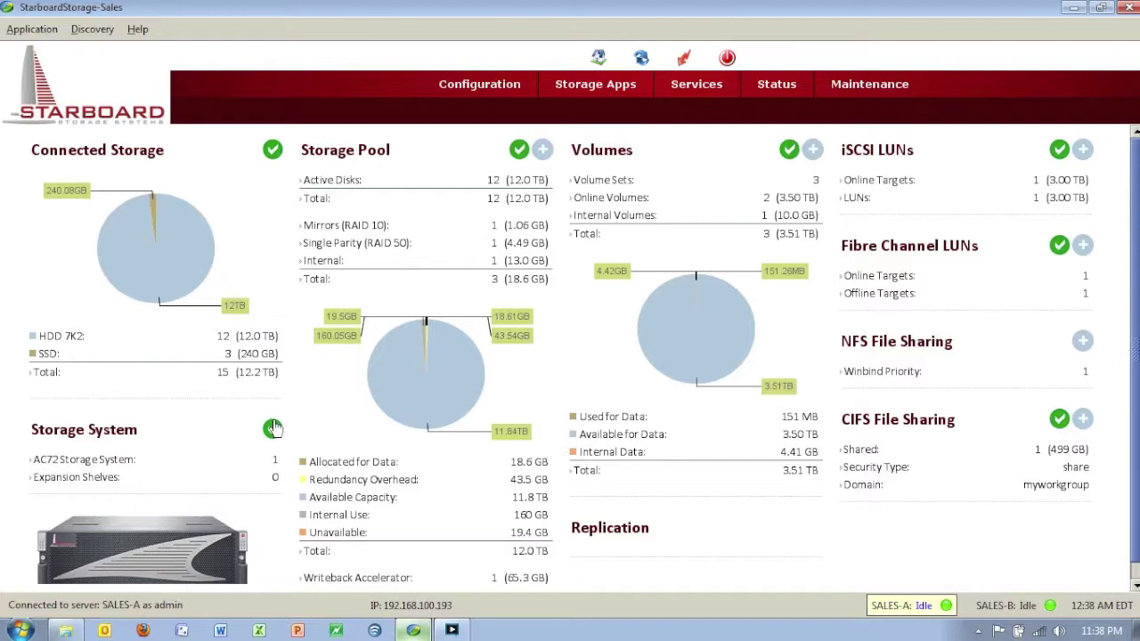
pyautogui.click(273, 429)
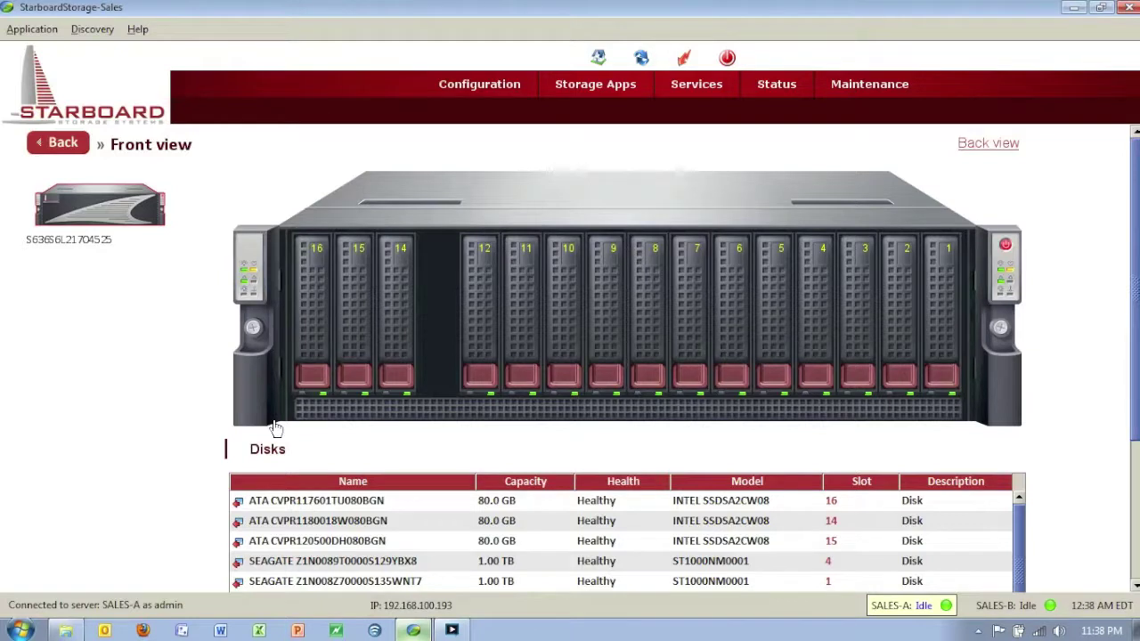
pyautogui.click(784, 267)
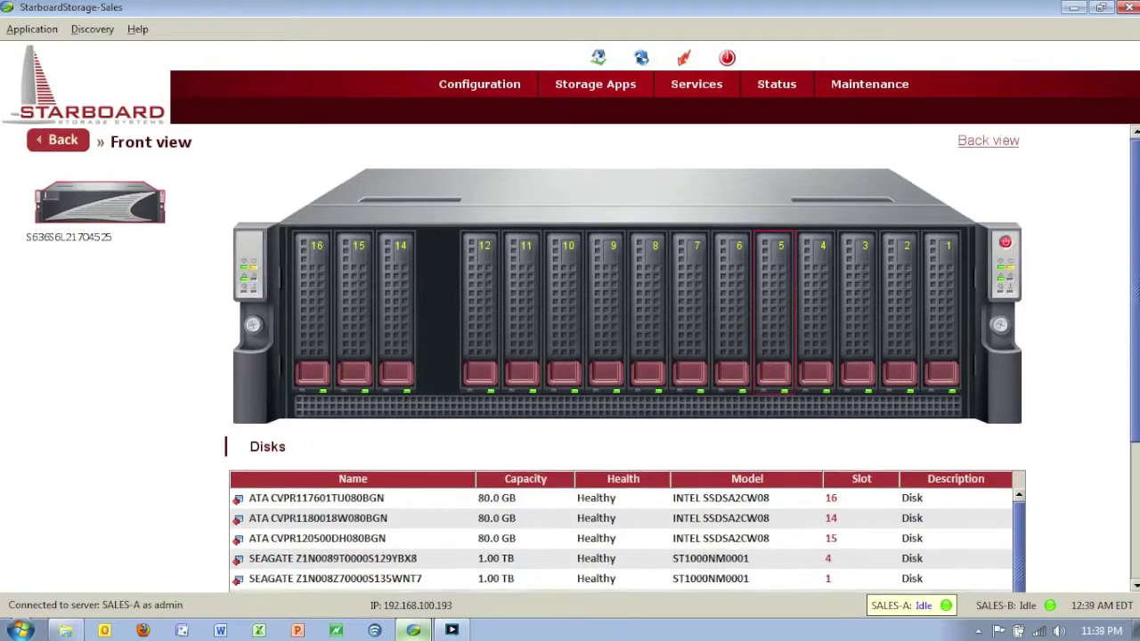
pyautogui.scroll(-1, 583, 361)
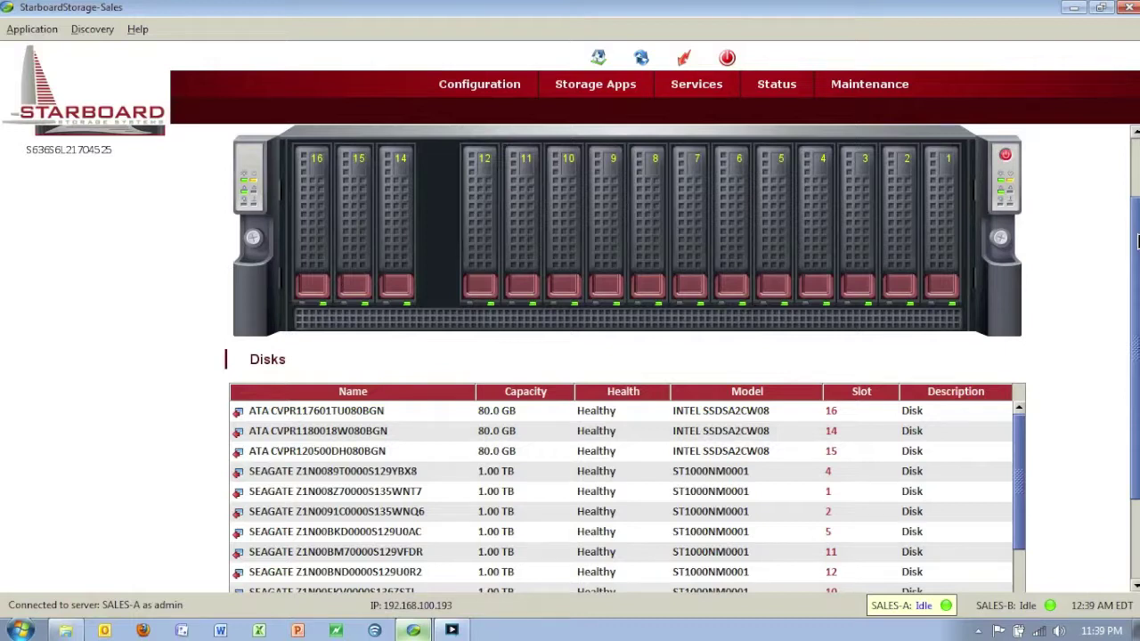
pyautogui.scroll(1, 1136, 236)
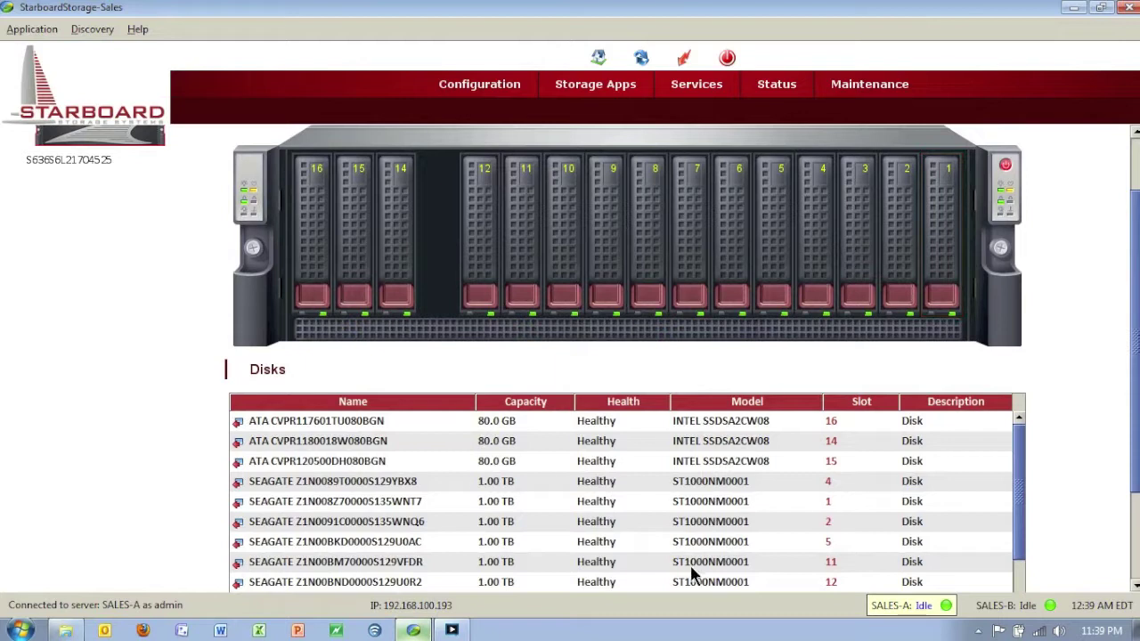
pyautogui.scroll(-3, 1084, 372)
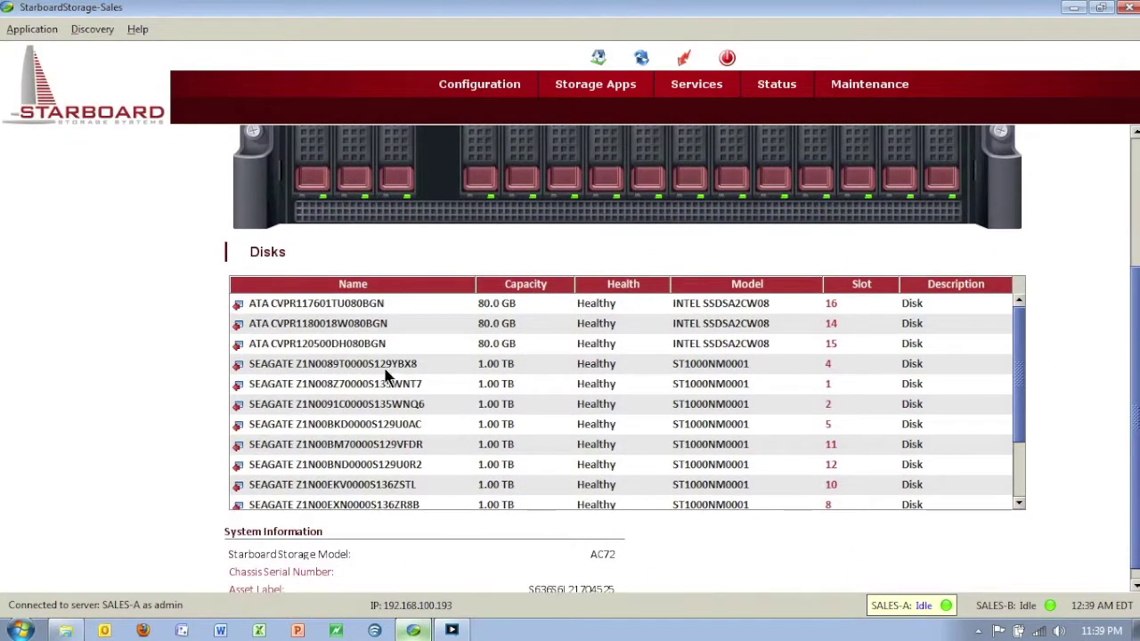
# Match disks to their bays by selecting the slot 12 disk in the list and the slot 10 drive in the chassis image.
pyautogui.click(645, 467)
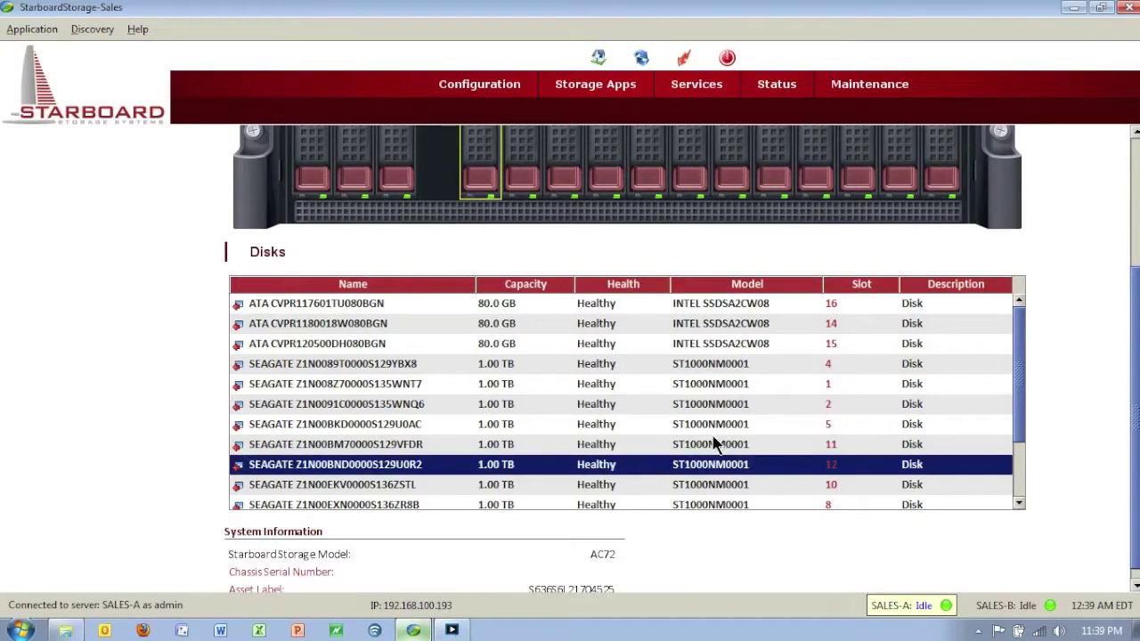
pyautogui.moveTo(1135, 392); pyautogui.dragTo(1132, 330)
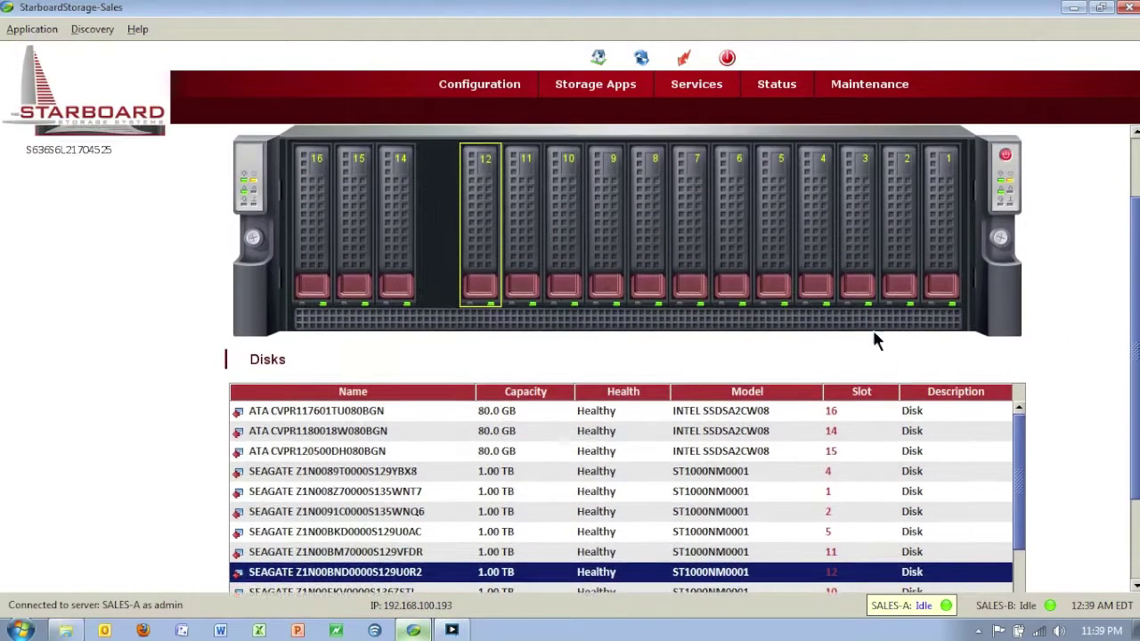
pyautogui.click(567, 186)
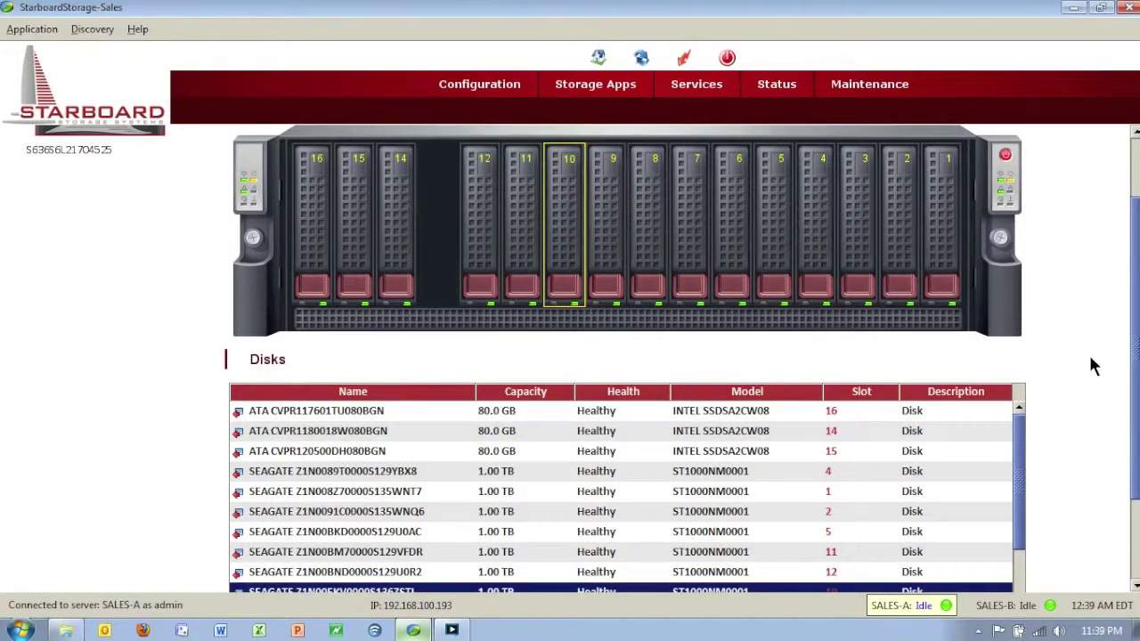
pyautogui.scroll(-1, 1096, 383)
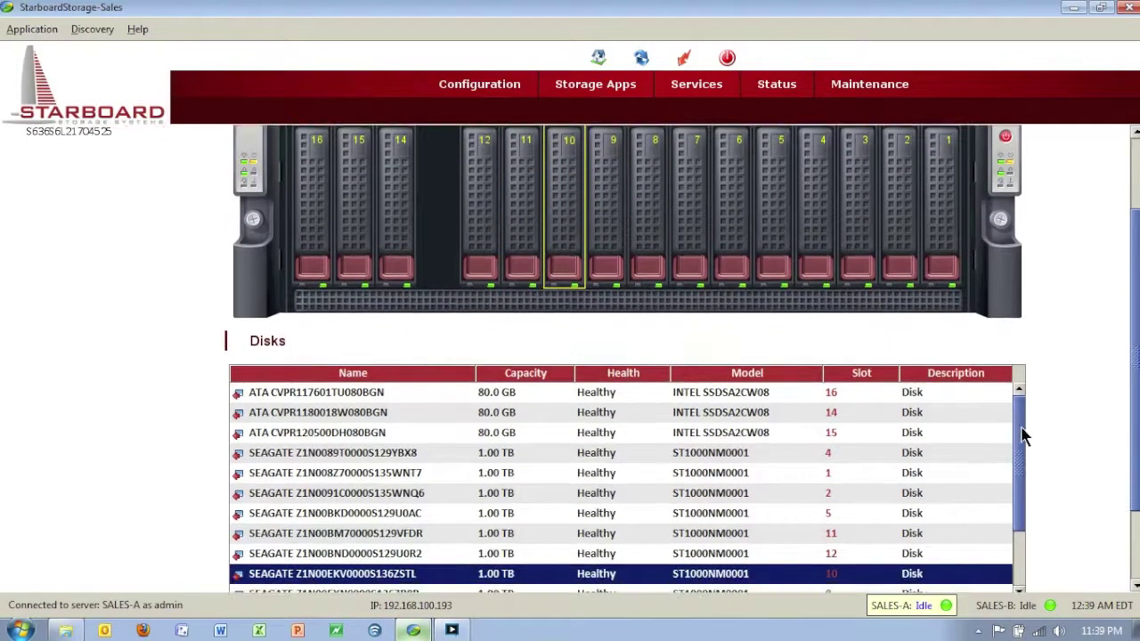
pyautogui.moveTo(1022, 435); pyautogui.dragTo(1030, 458)
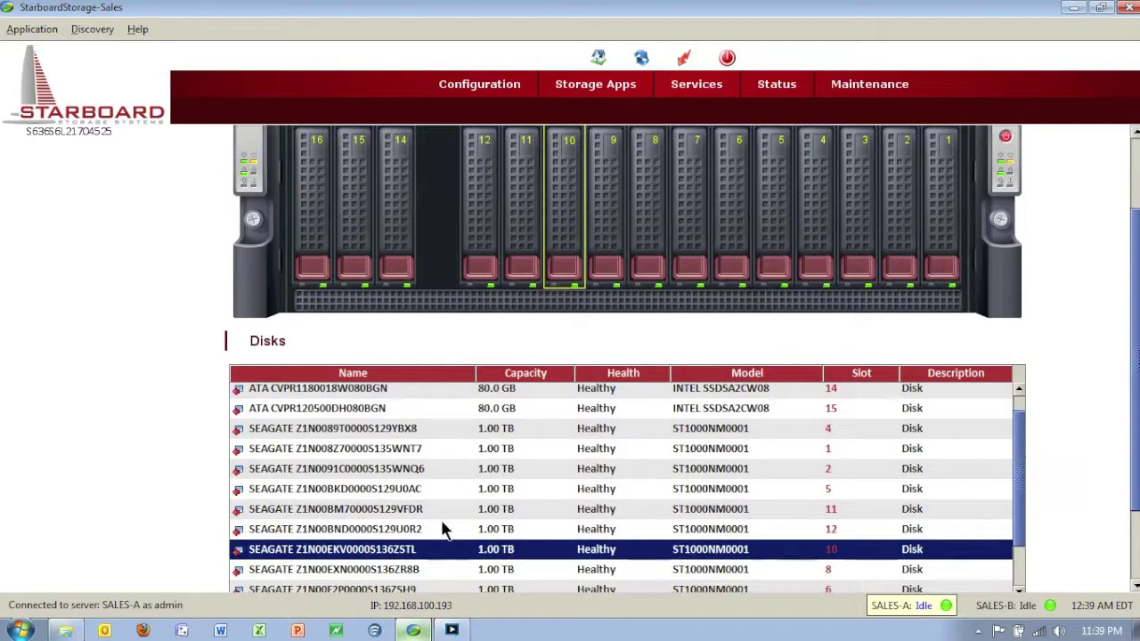
# Show the available actions for the slot 10 disk from both the disk list and the chassis image, choosing none.
pyautogui.rightClick(445, 548)
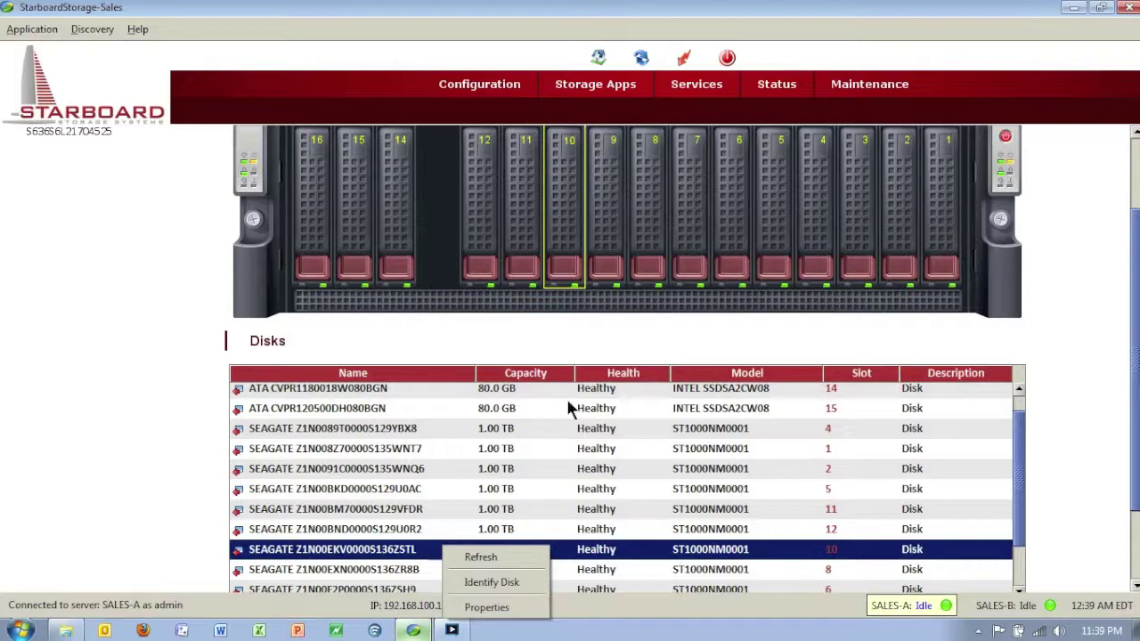
pyautogui.rightClick(559, 226)
pyautogui.click(604, 271)
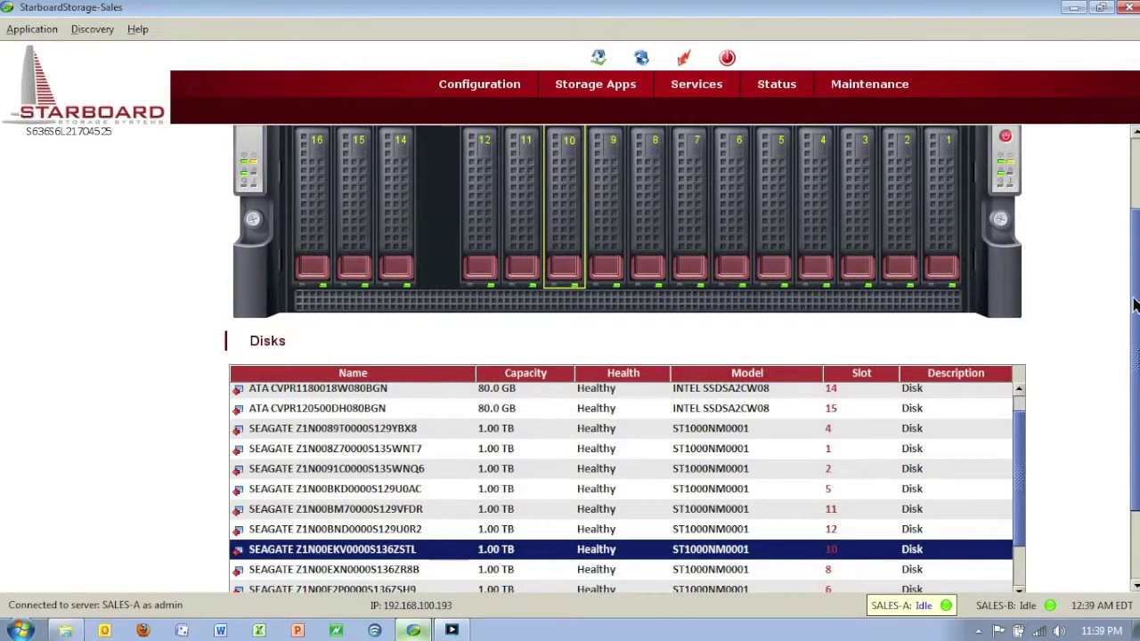
# Switch the chassis to the back view and examine both nodes' ports, power supplies and system information.
pyautogui.scroll(1, 1114, 294)
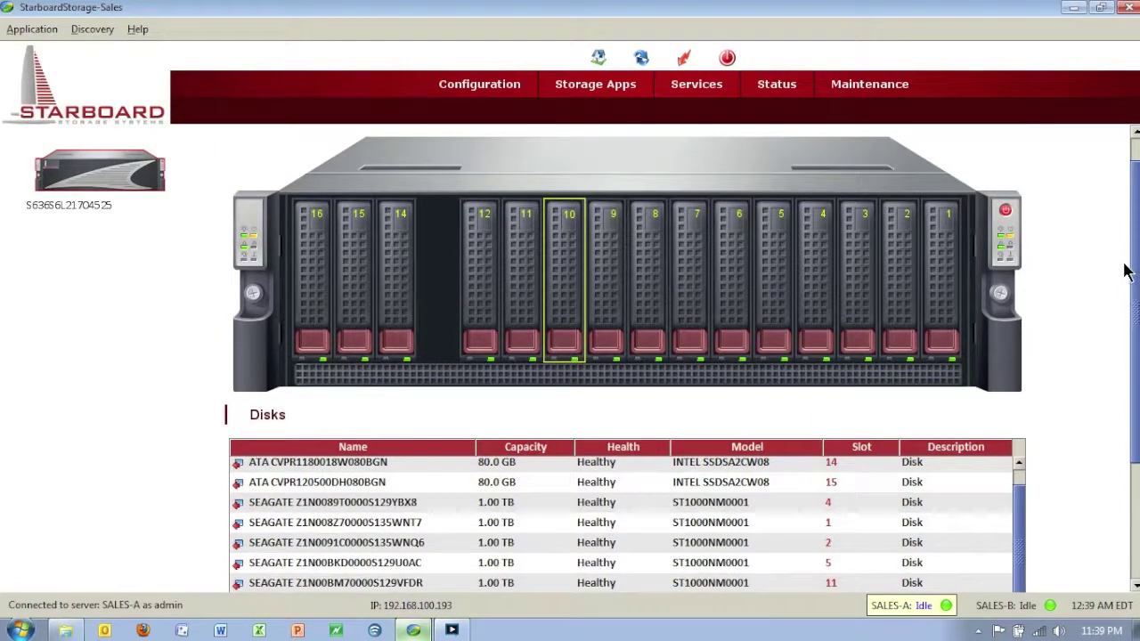
pyautogui.scroll(1, 1126, 240)
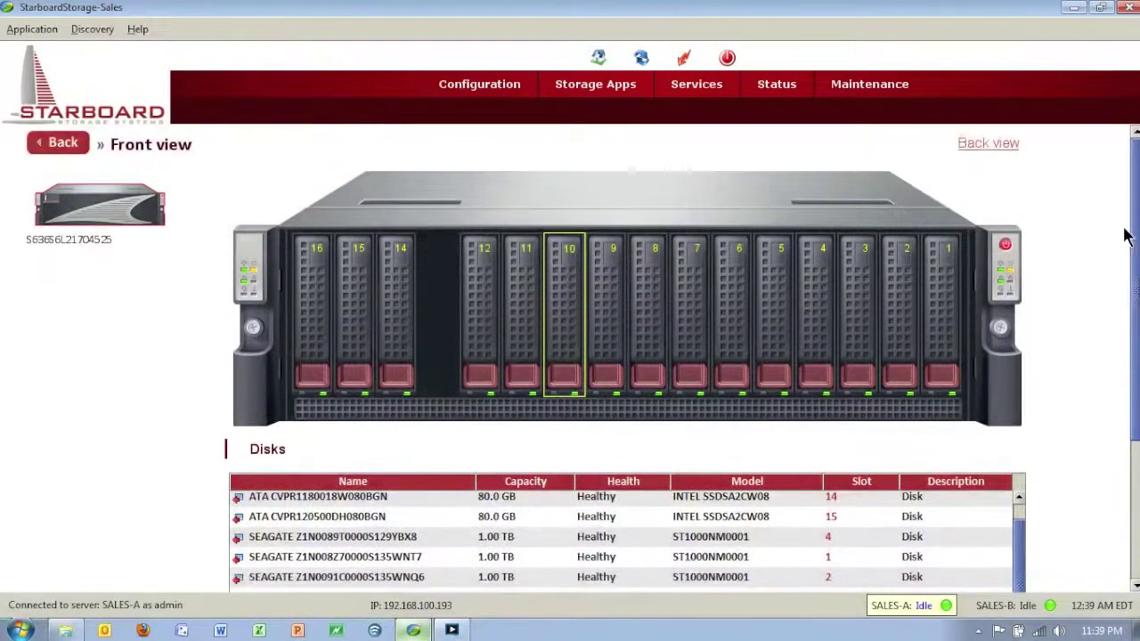
pyautogui.click(1003, 144)
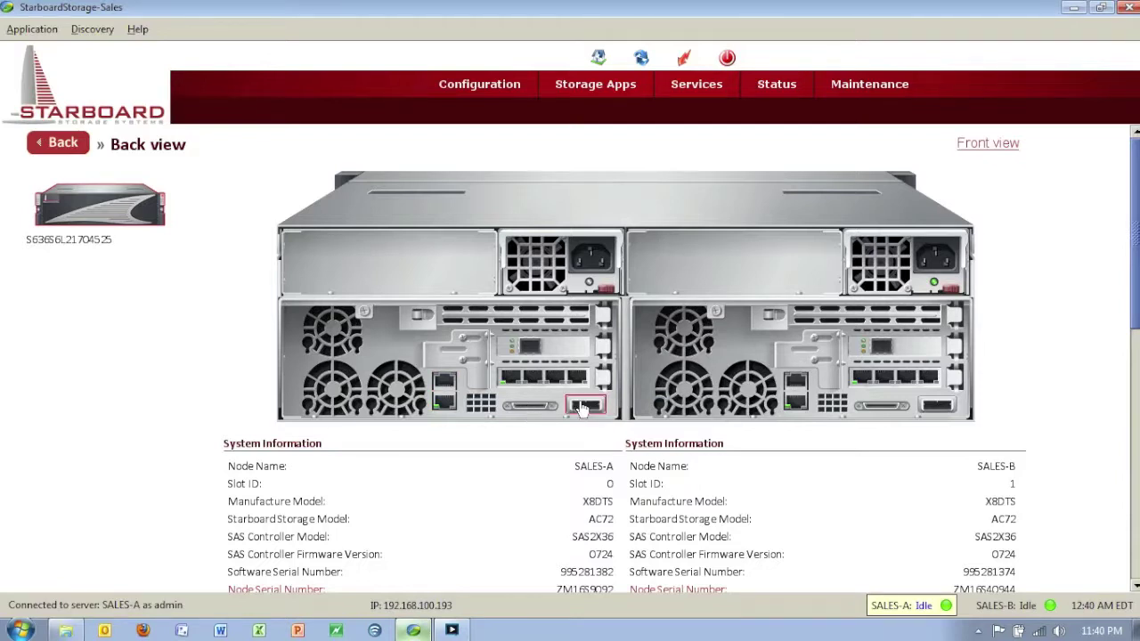
pyautogui.moveTo(581, 408)
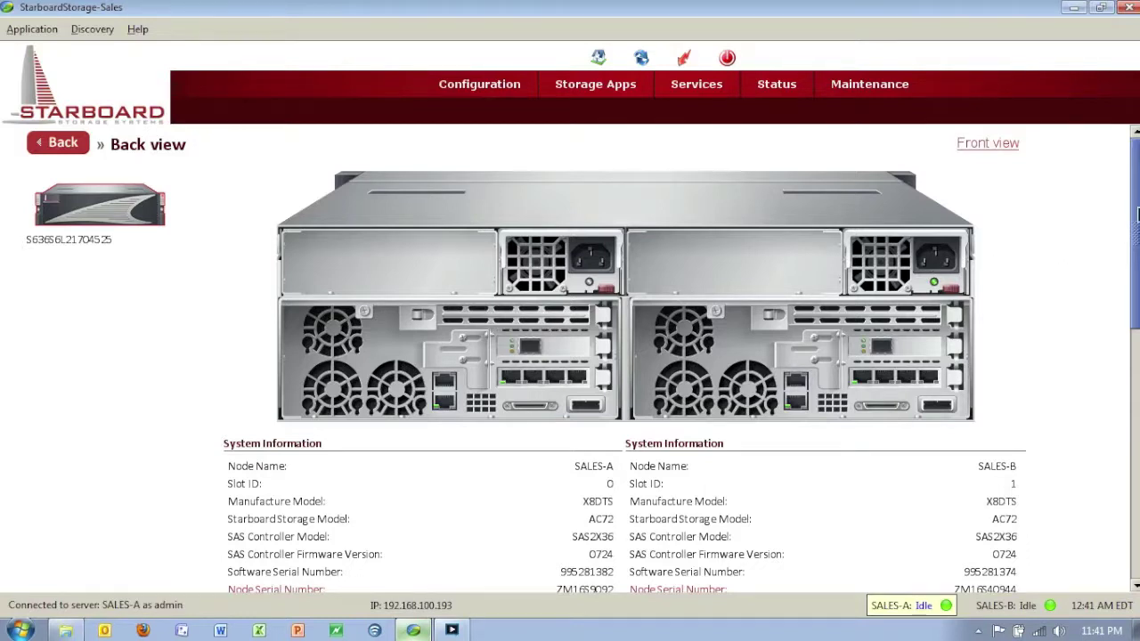
pyautogui.scroll(-1, 1135, 221)
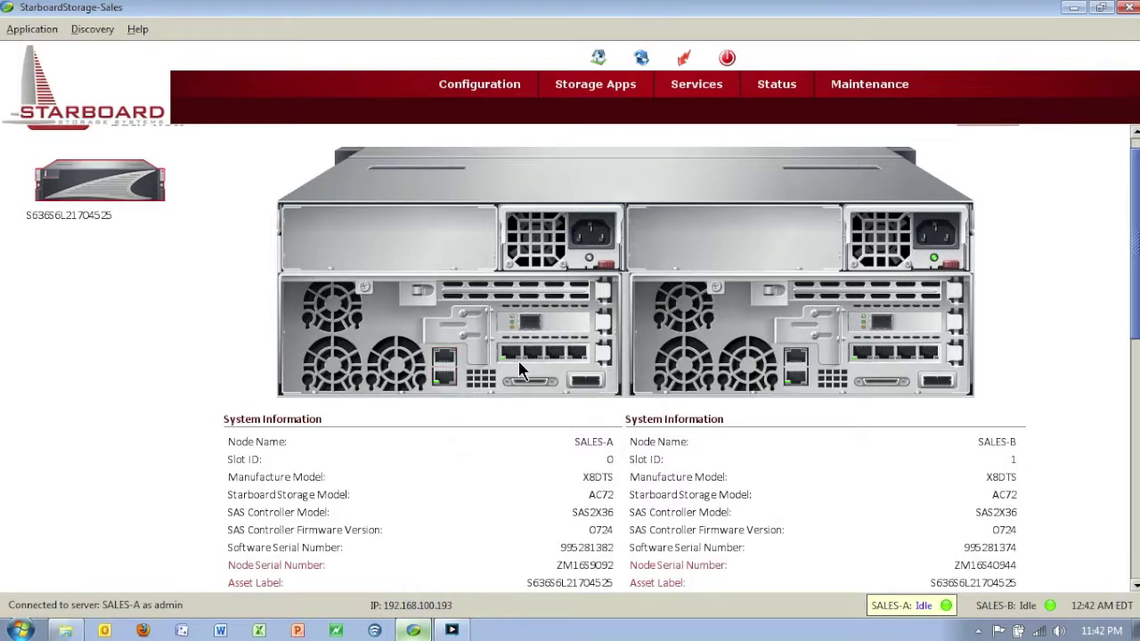
pyautogui.moveTo(541, 361)
pyautogui.moveTo(552, 334)
pyautogui.moveTo(929, 265)
# Return to the dashboard, open the Storage Pool details and review the accelerators, pools, layouts and volumes.
pyautogui.click(596, 60)
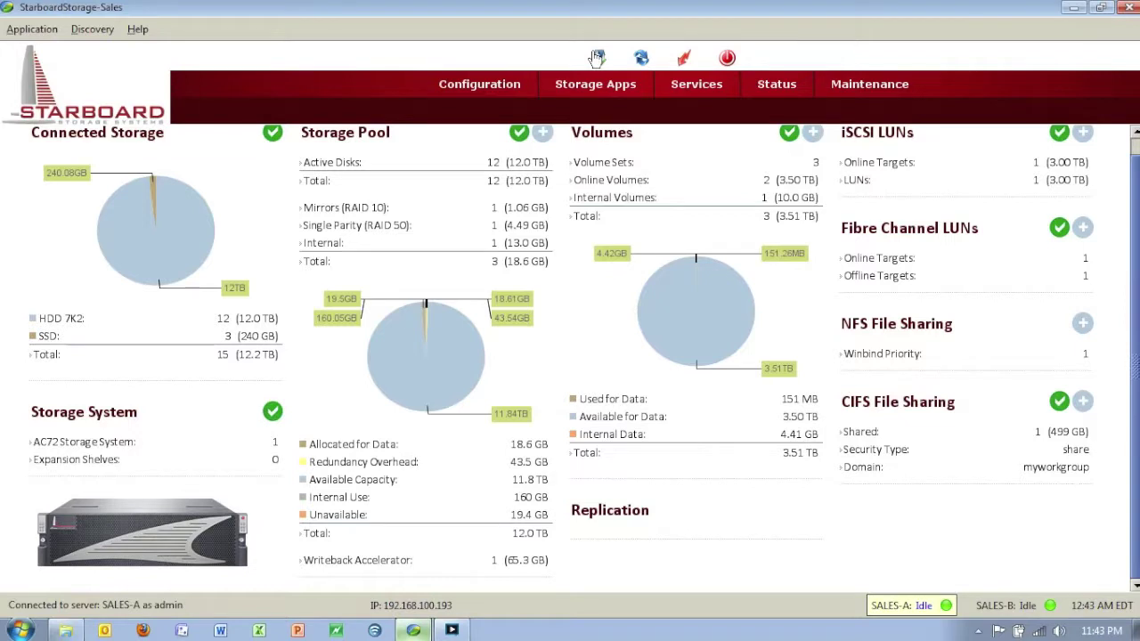
pyautogui.click(520, 133)
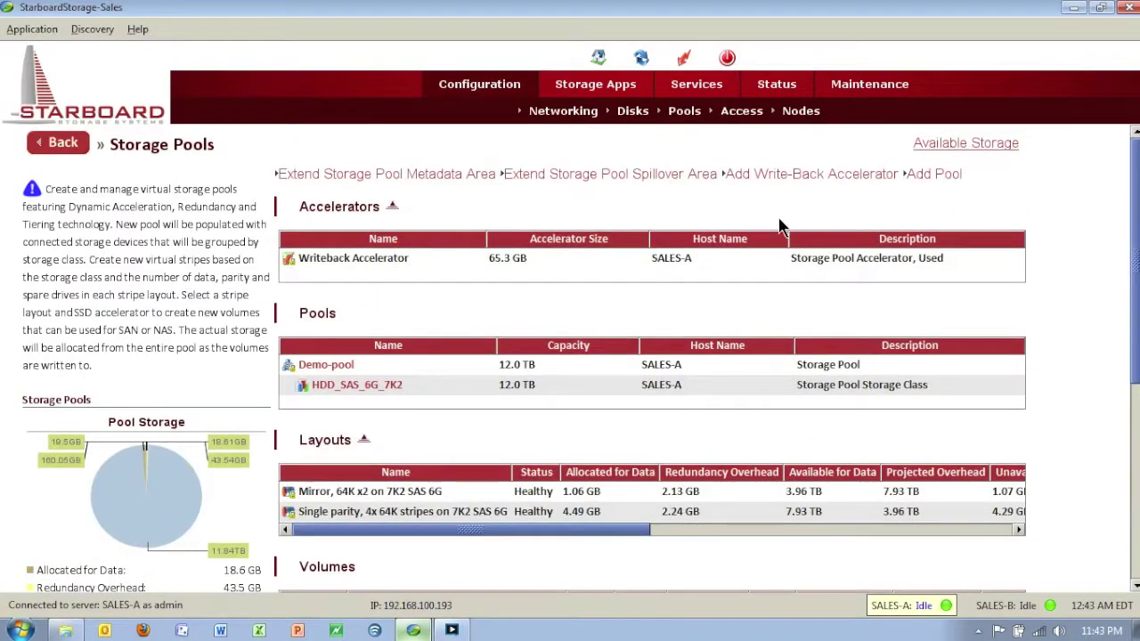
pyautogui.scroll(-2, 1130, 203)
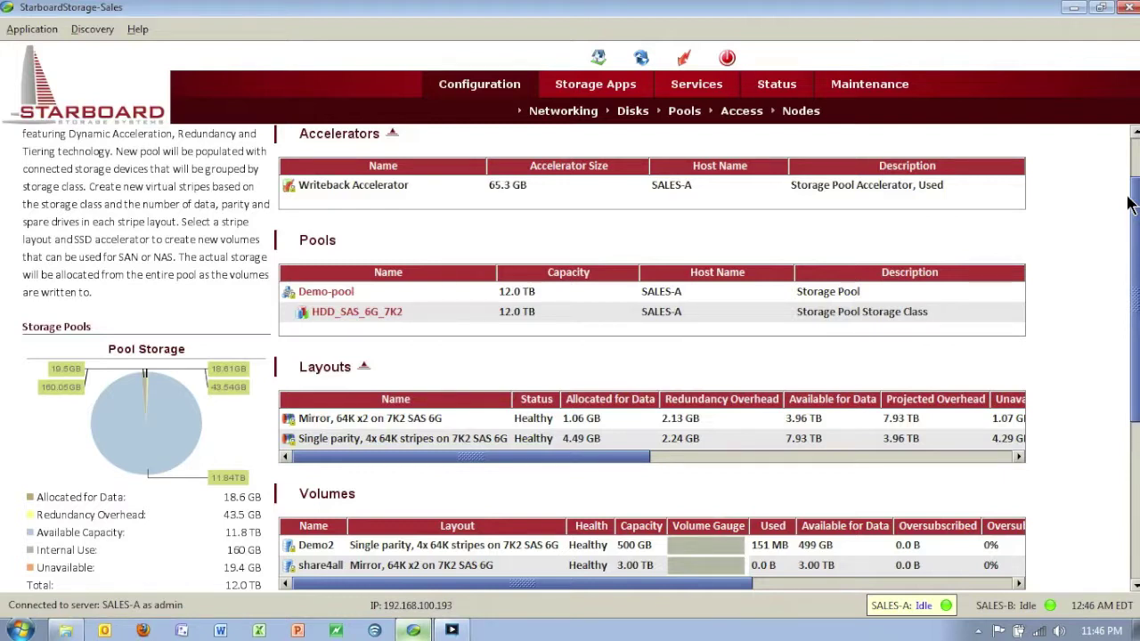
pyautogui.moveTo(682, 92)
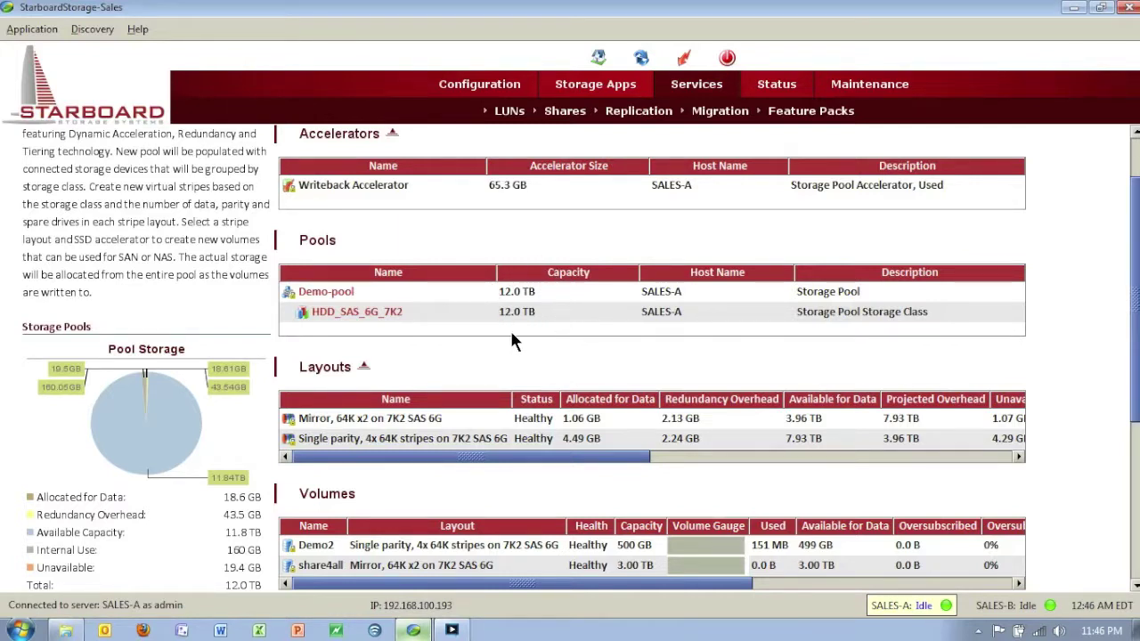
pyautogui.moveTo(542, 322)
# Start adding a layout to the HDD_SAS_6G_7K2 storage class with layout type Single Rotating (RAID-50).
pyautogui.scroll(-2, 1137, 223)
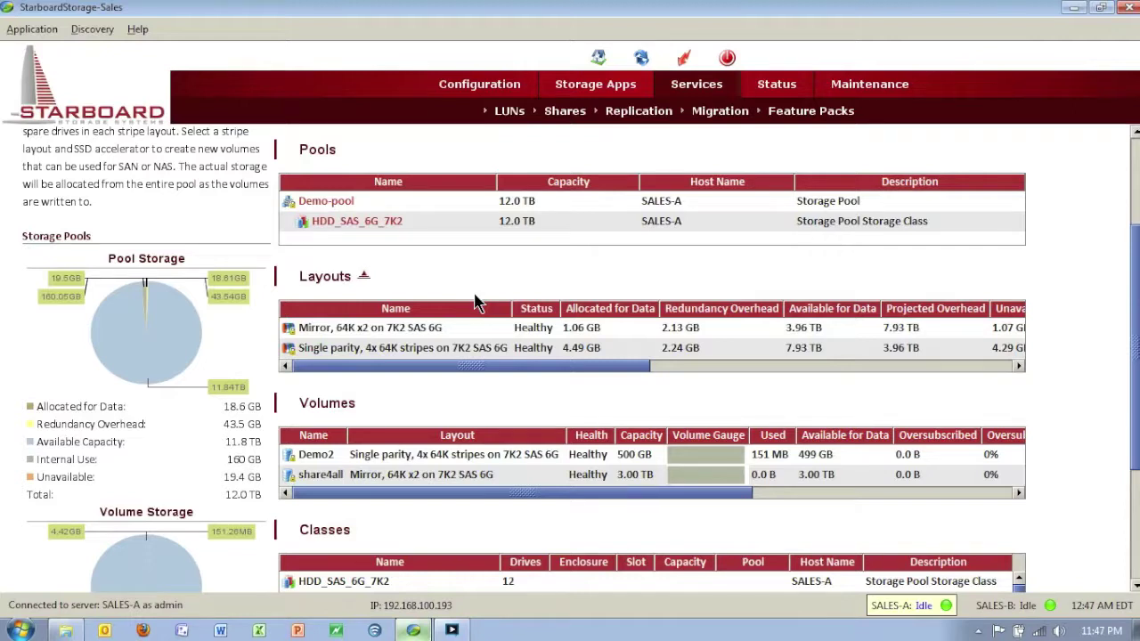
pyautogui.click(393, 223)
pyautogui.rightClick(393, 223)
pyautogui.click(428, 260)
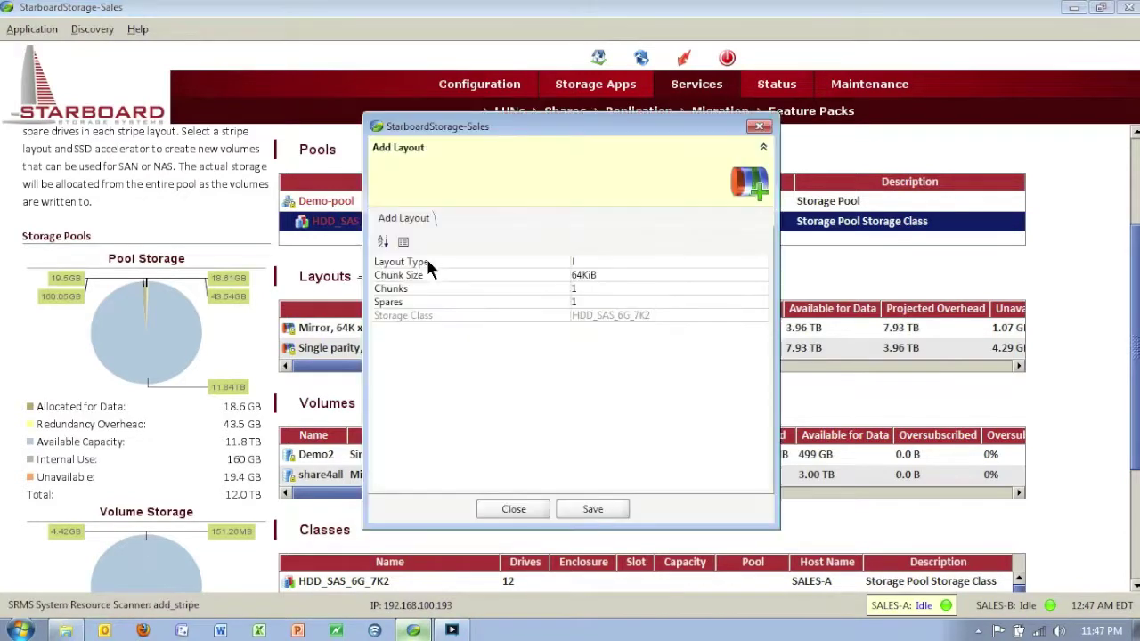
pyautogui.click(644, 261)
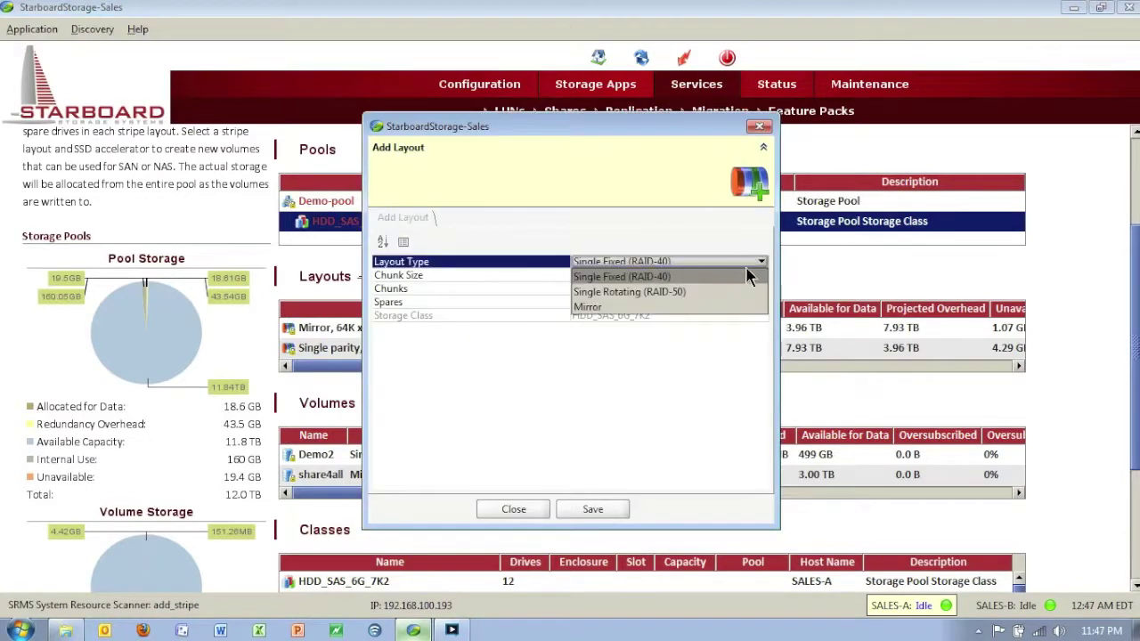
pyautogui.click(634, 292)
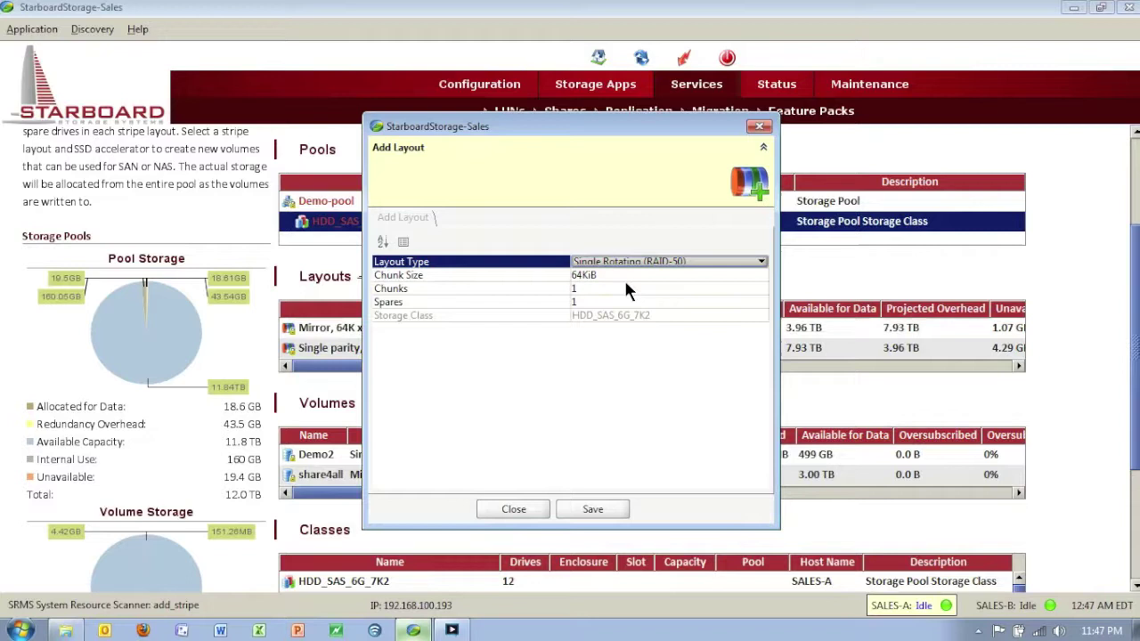
# Review the new layout's chunk size options and chunk count, keeping 64KiB, and close the form without saving.
pyautogui.click(624, 277)
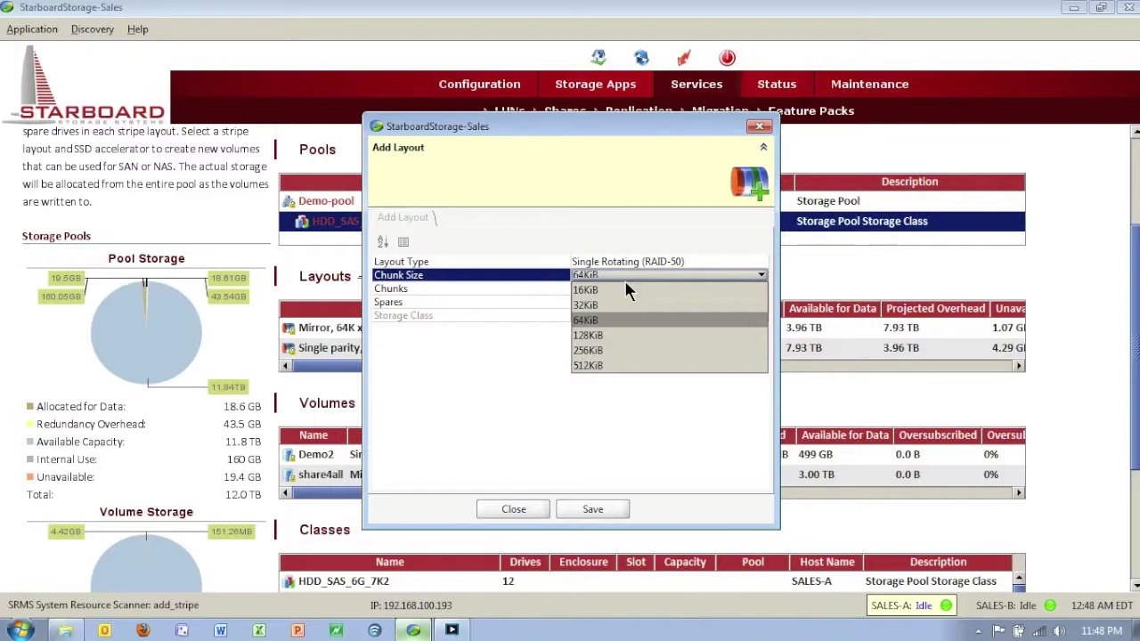
pyautogui.click(601, 319)
pyautogui.click(611, 290)
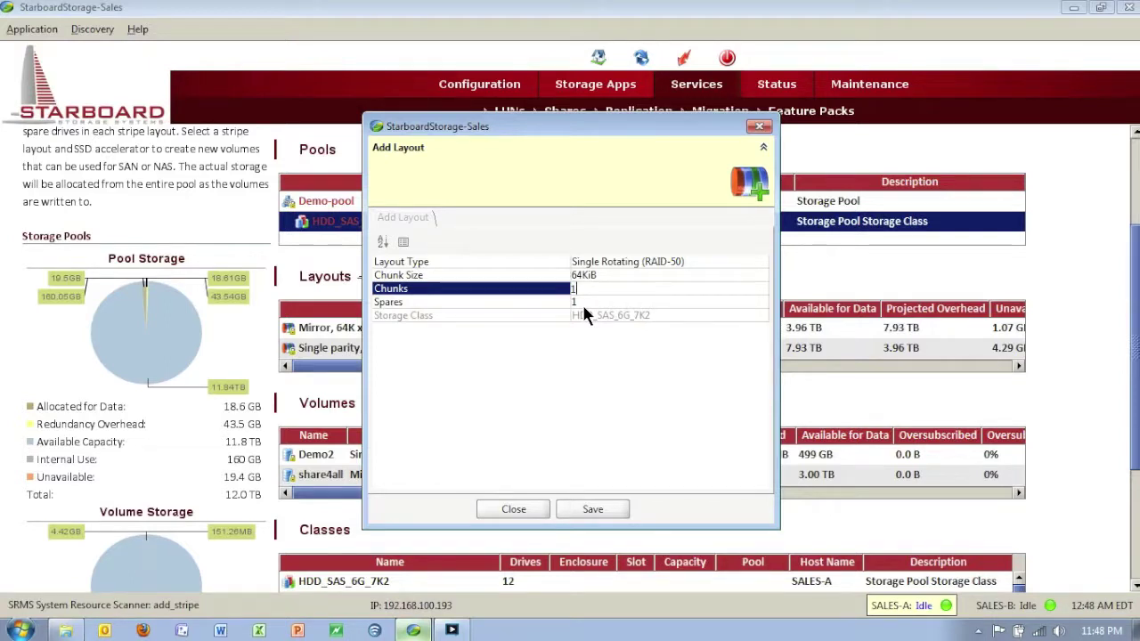
pyautogui.click(757, 129)
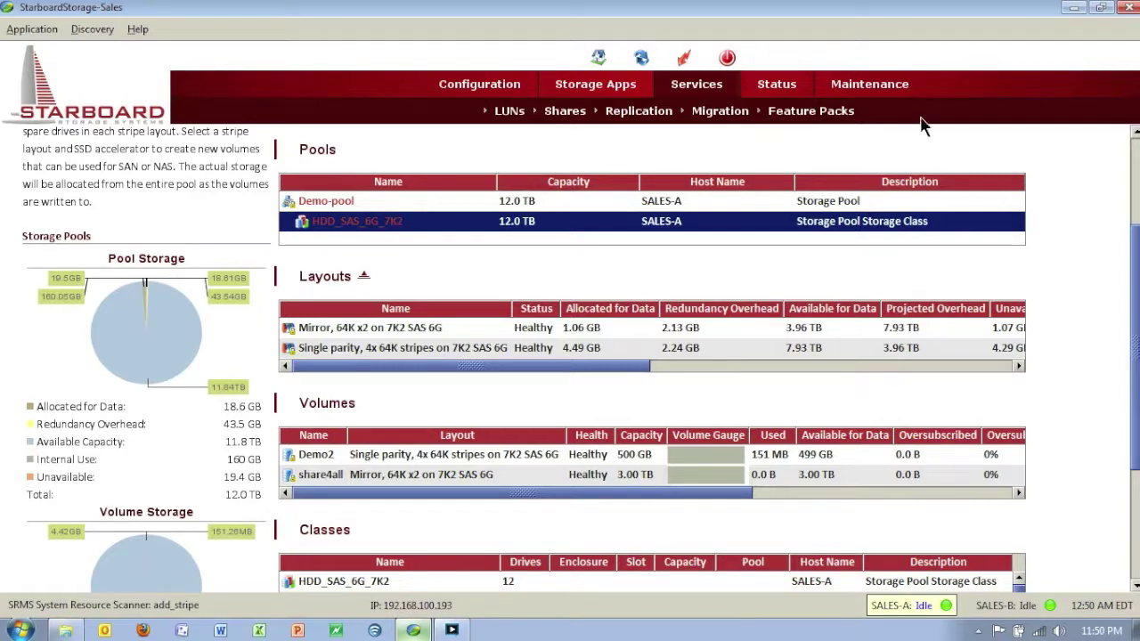
# Review the pool's volumes and classes, and show the new-volume form of the single parity layout without creating anything.
pyautogui.scroll(-3, 1113, 221)
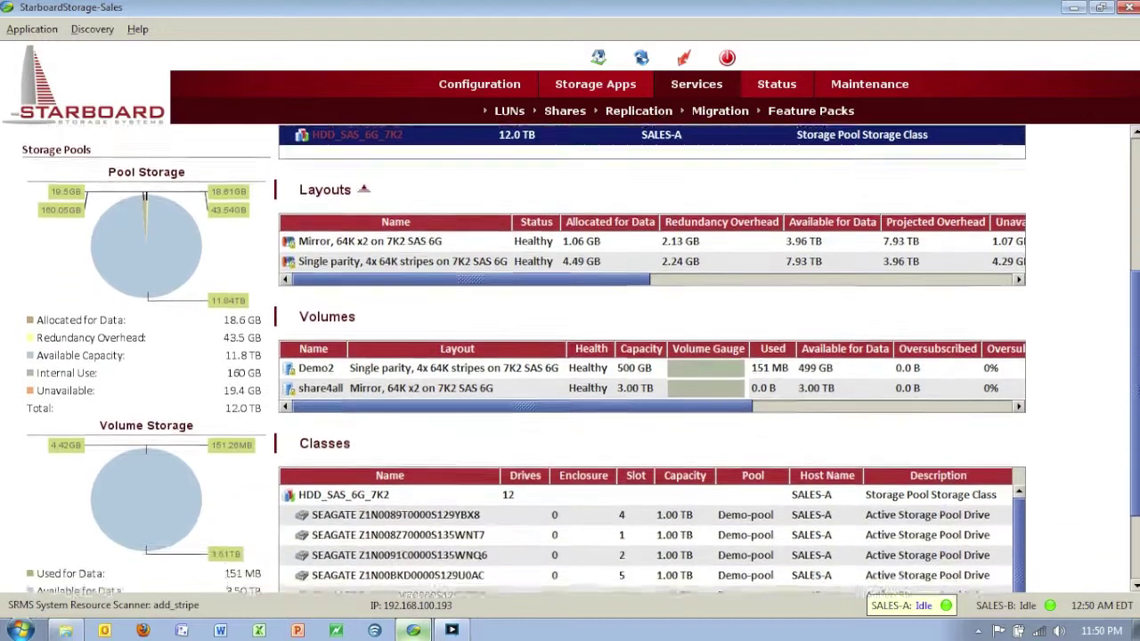
pyautogui.scroll(-3, 1089, 340)
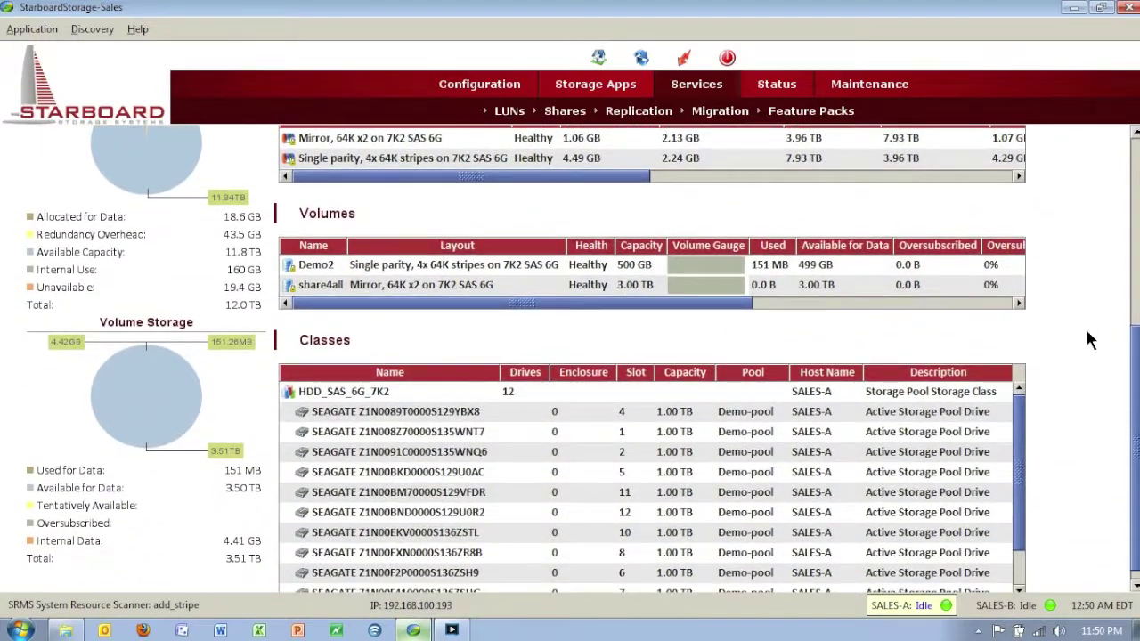
pyautogui.moveTo(1136, 347); pyautogui.dragTo(1131, 285)
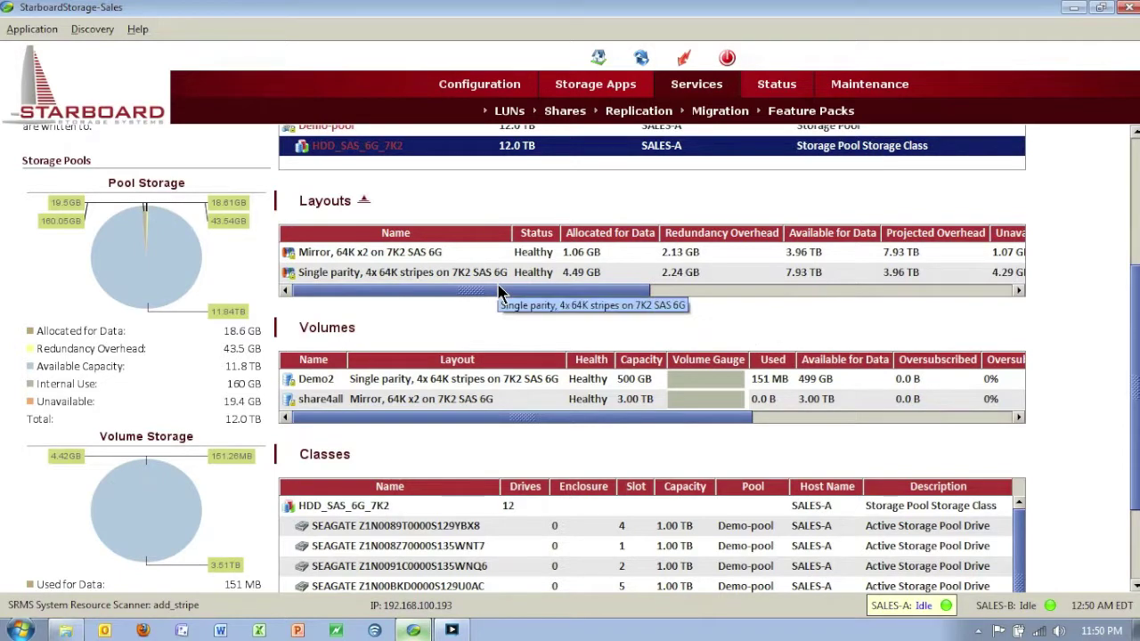
pyautogui.rightClick(413, 282)
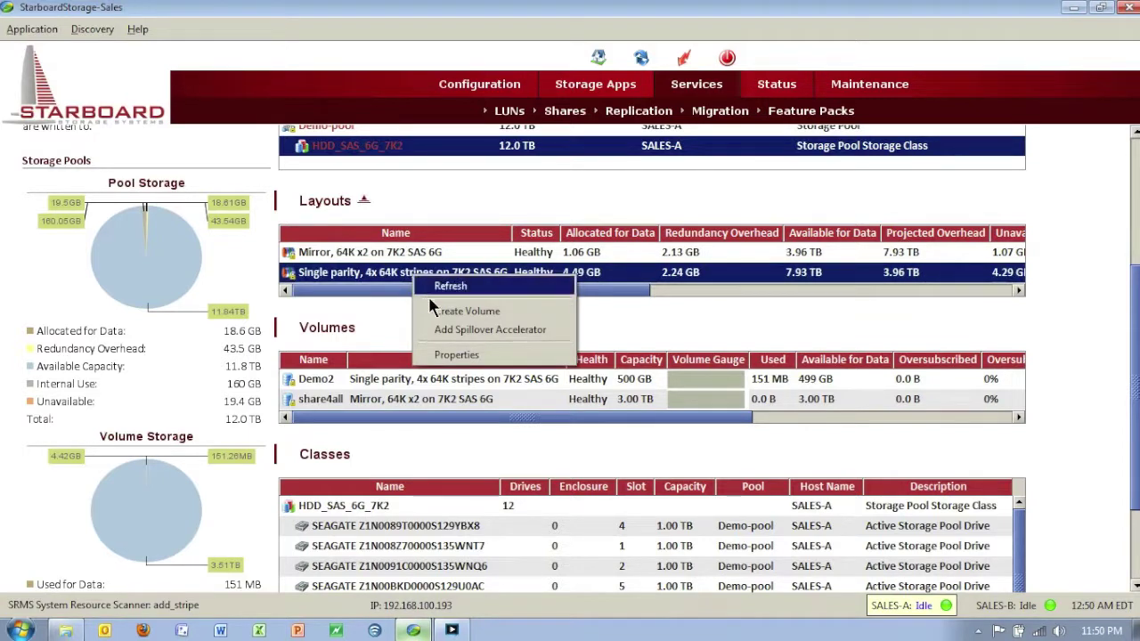
pyautogui.click(444, 309)
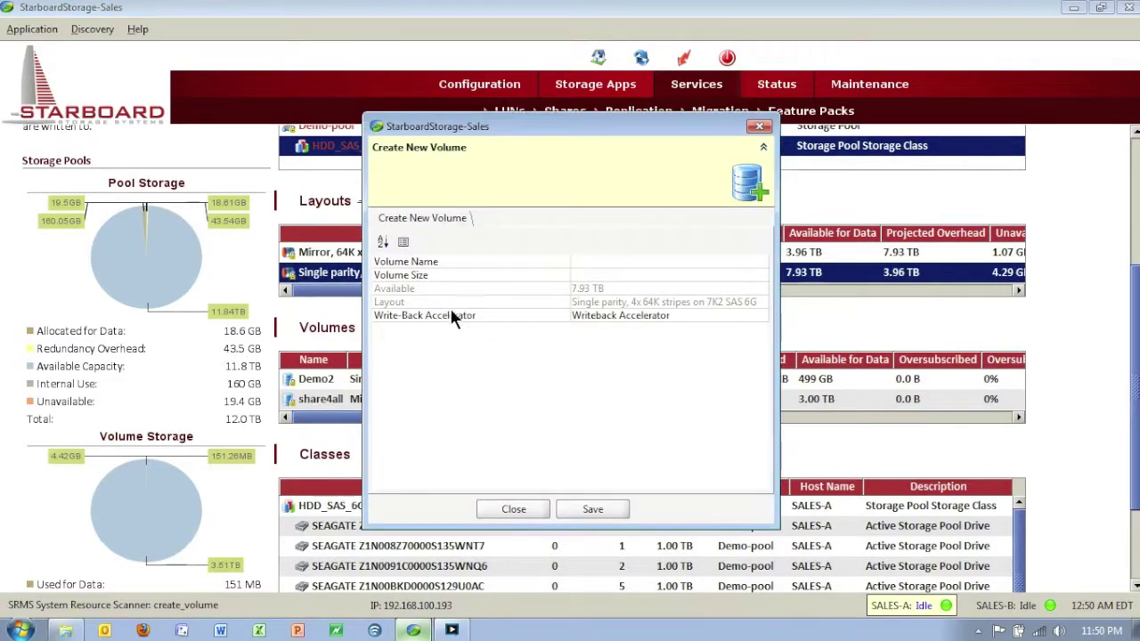
pyautogui.click(758, 128)
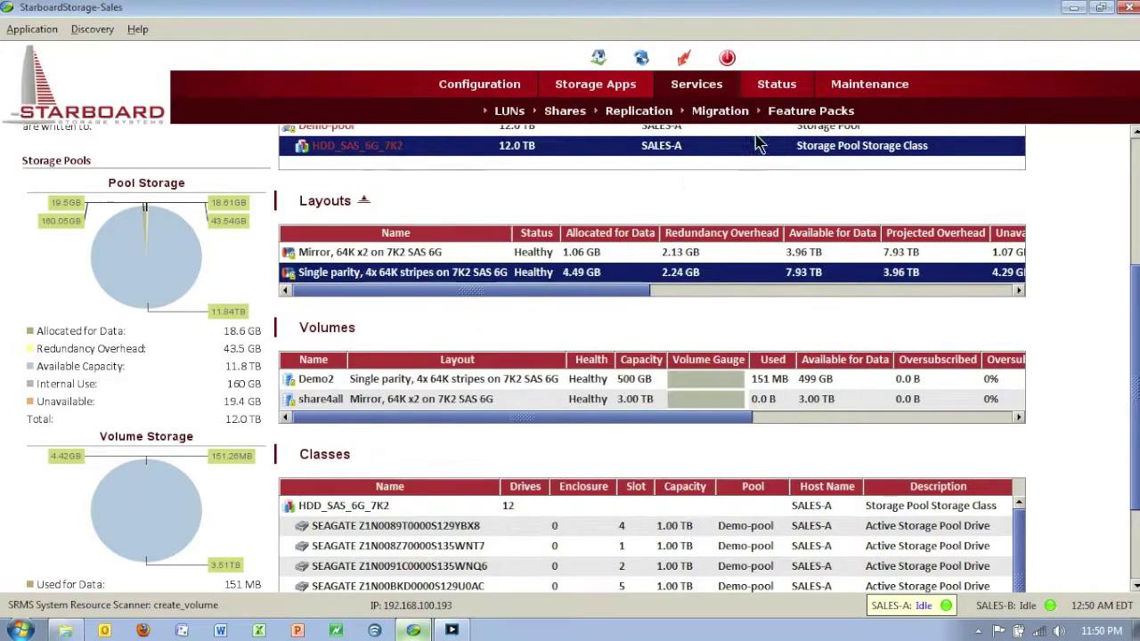
# Start a new volume named lk-vol-A with the Single parity, 4x 64K stripes layout in the Create Volume wizard.
pyautogui.click(603, 82)
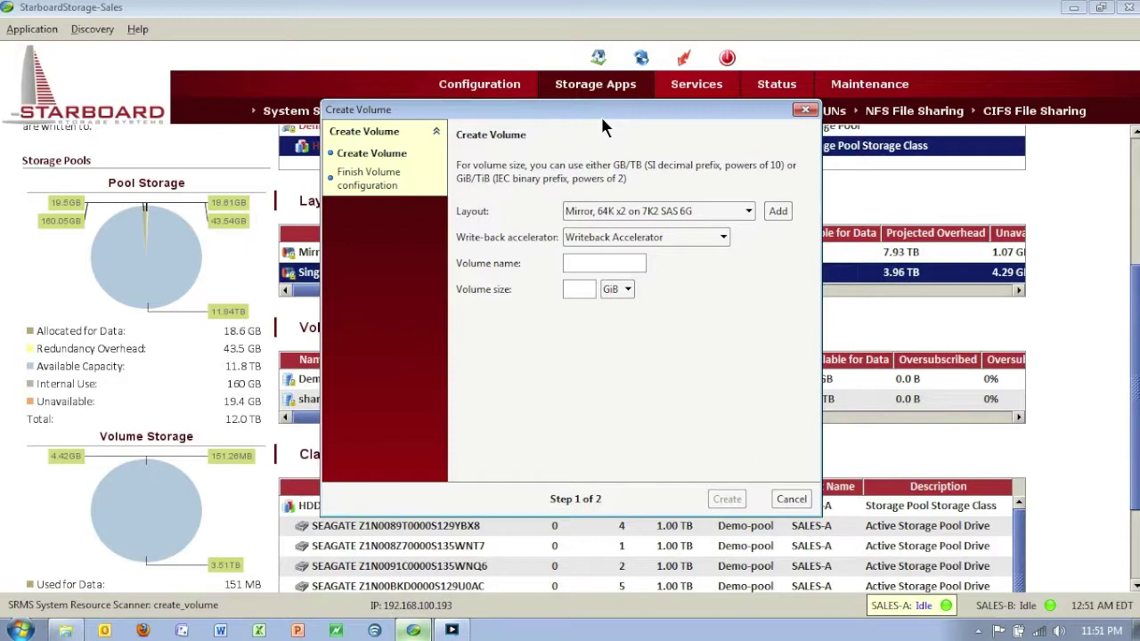
pyautogui.click(747, 214)
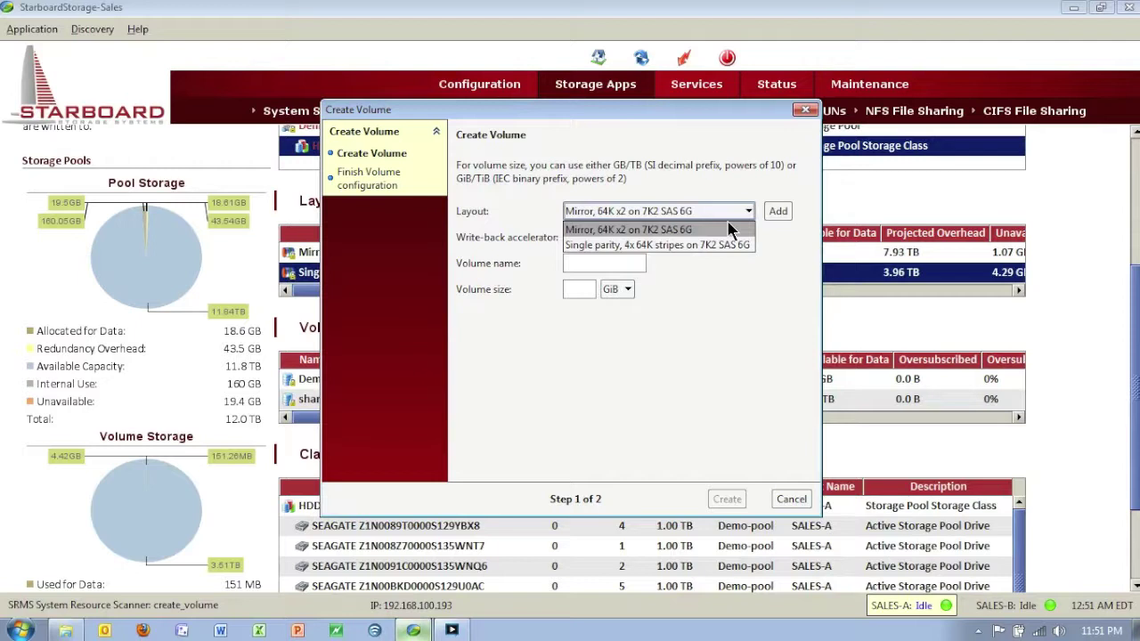
pyautogui.click(618, 245)
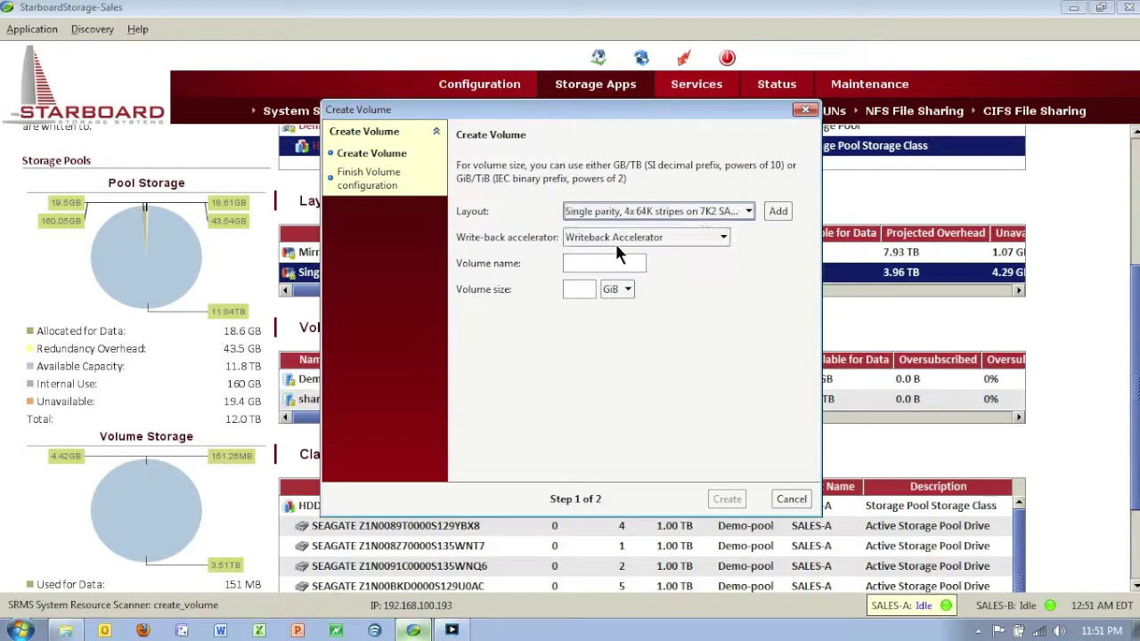
pyautogui.click(612, 262)
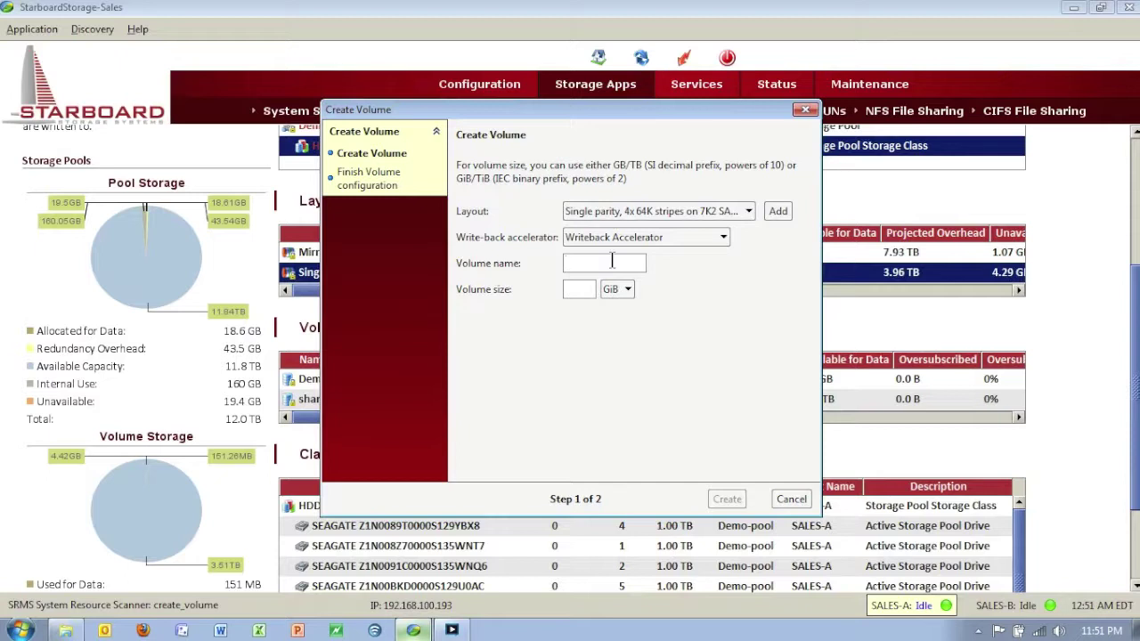
pyautogui.write('lk-vol0')
pyautogui.press('BackSpace')
pyautogui.write('-')
pyautogui.write('A')
# Set the volume size to 500 GB, create the volume and finish the wizard.
pyautogui.click(584, 289)
pyautogui.write('500')
pyautogui.click(626, 290)
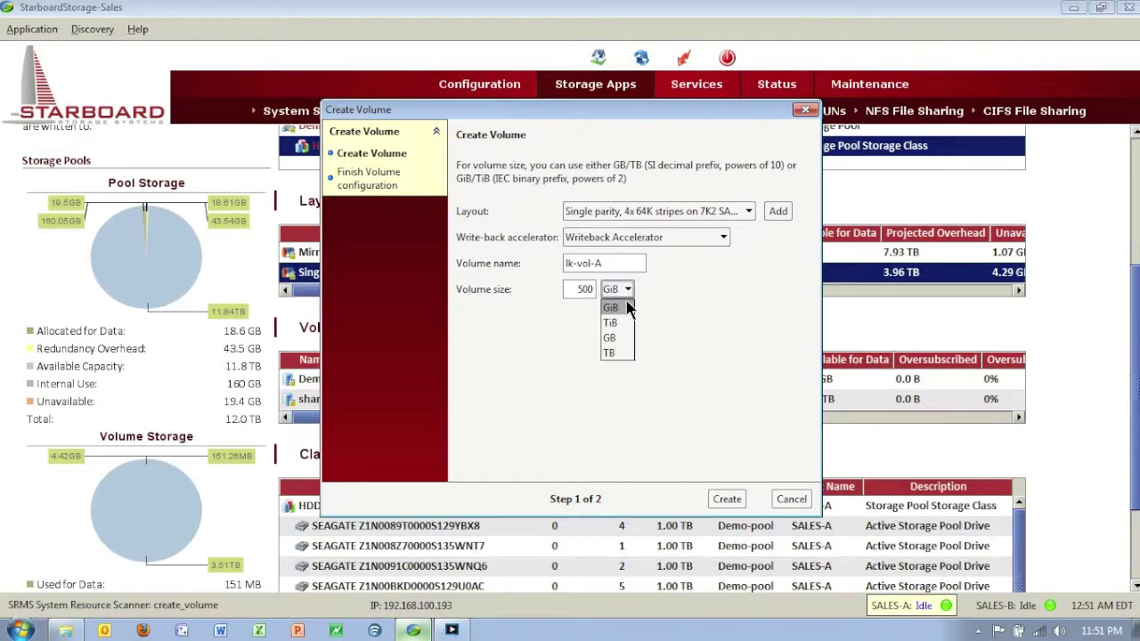
pyautogui.click(623, 336)
pyautogui.click(739, 505)
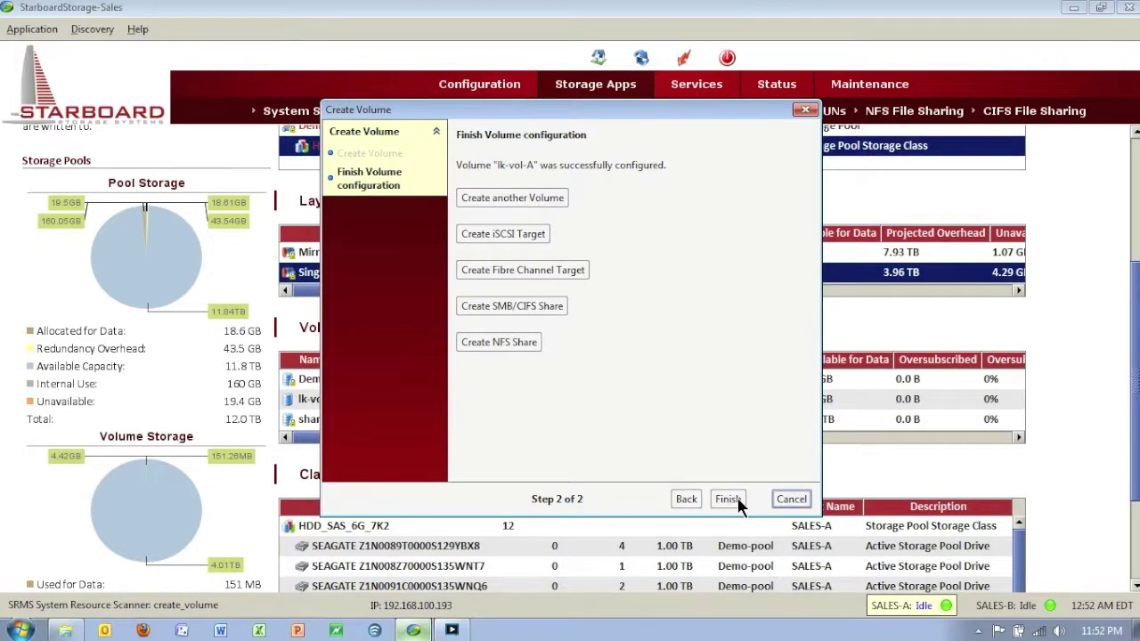
pyautogui.click(728, 500)
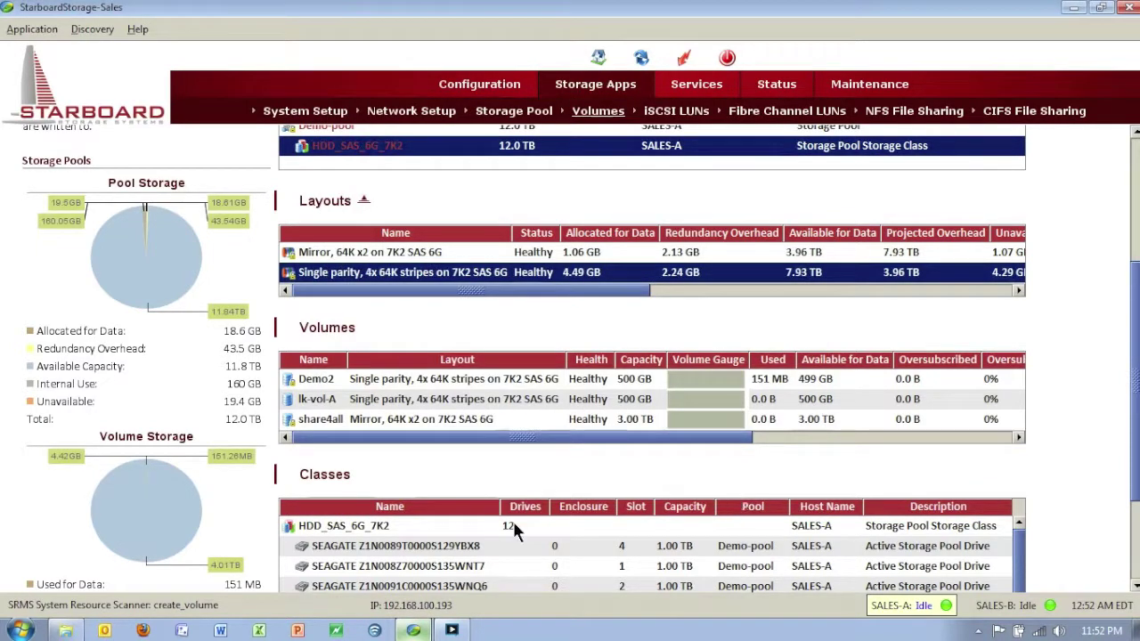
# Schedule hourly snapshots of the lk-vol-A volume starting at 12:55 AM, and save the schedule.
pyautogui.click(417, 403)
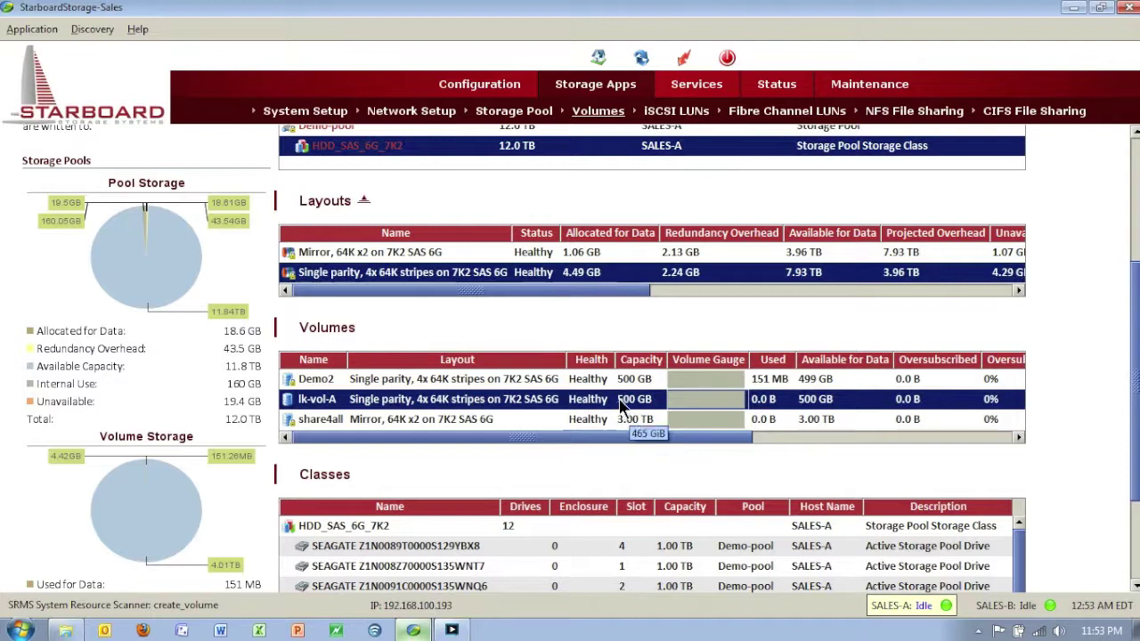
pyautogui.rightClick(472, 406)
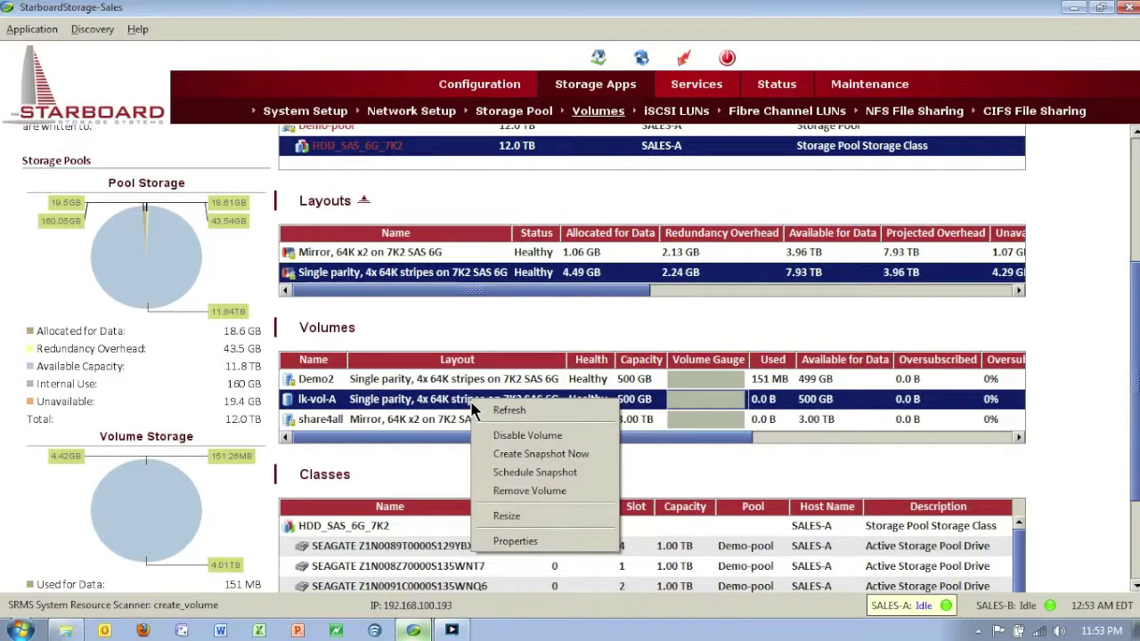
pyautogui.click(537, 472)
pyautogui.moveTo(566, 130); pyautogui.dragTo(539, 76)
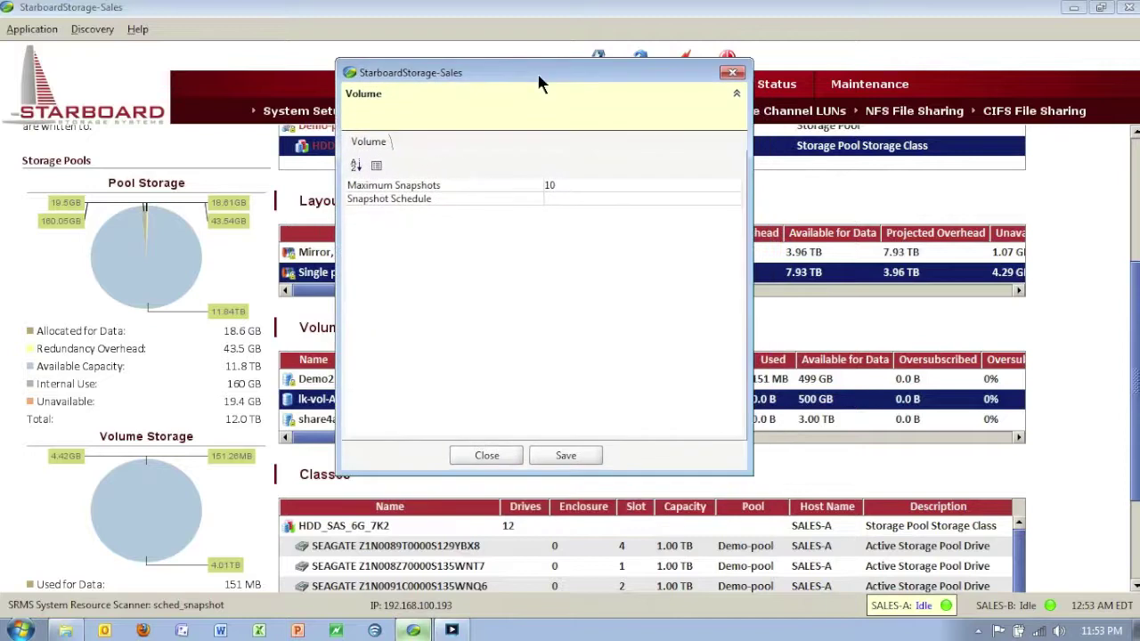
pyautogui.click(557, 199)
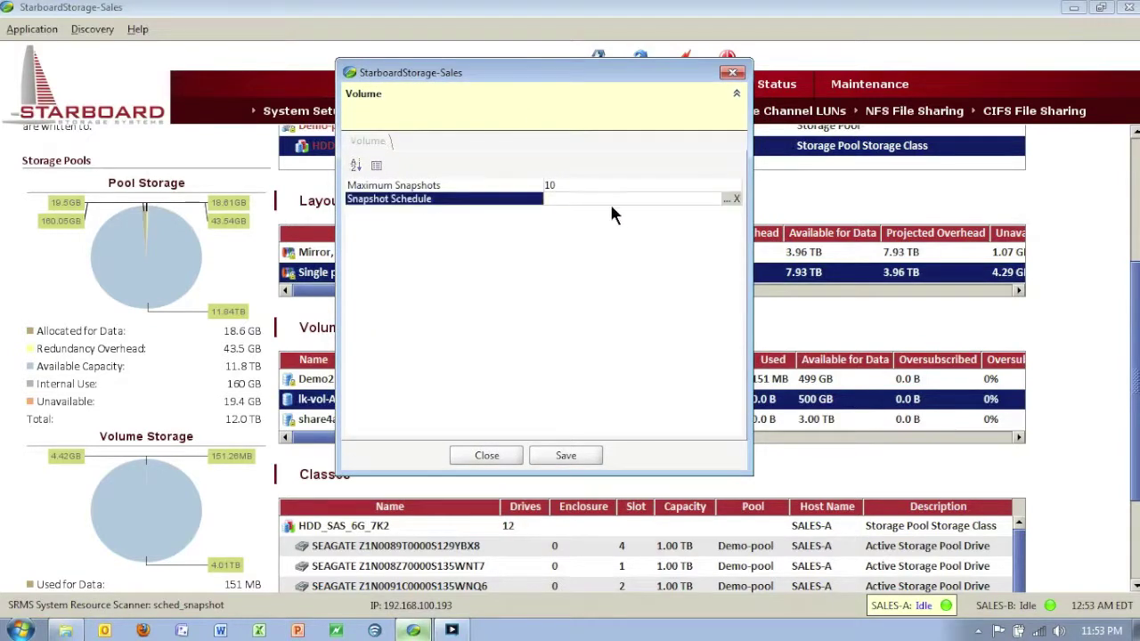
pyautogui.click(725, 201)
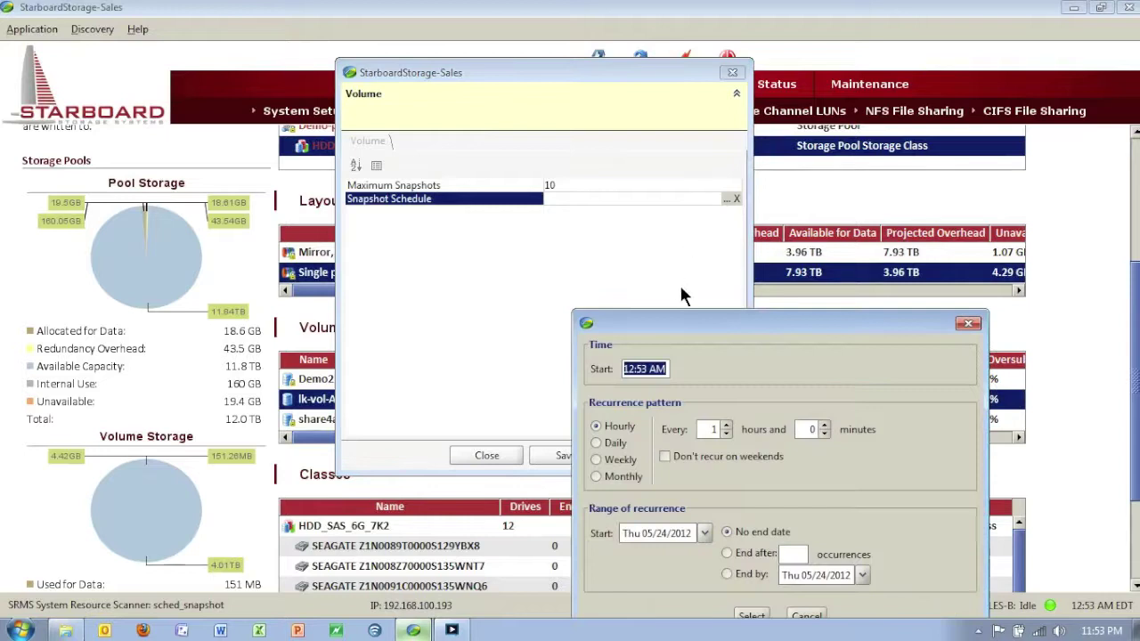
pyautogui.moveTo(678, 302); pyautogui.dragTo(589, 244)
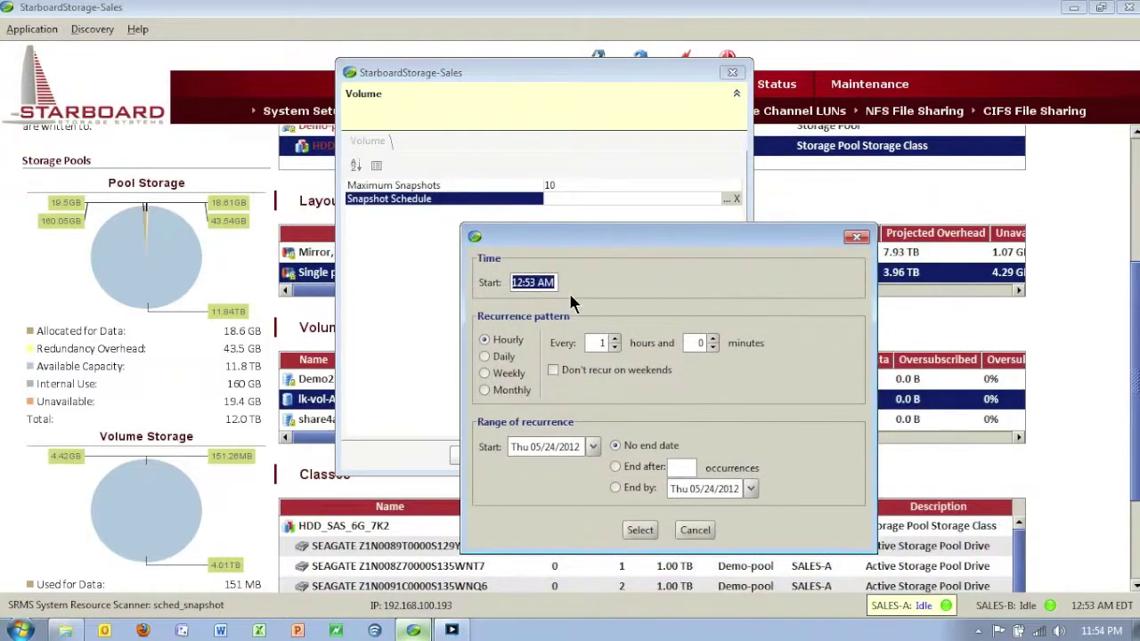
pyautogui.click(537, 283)
pyautogui.write('55')
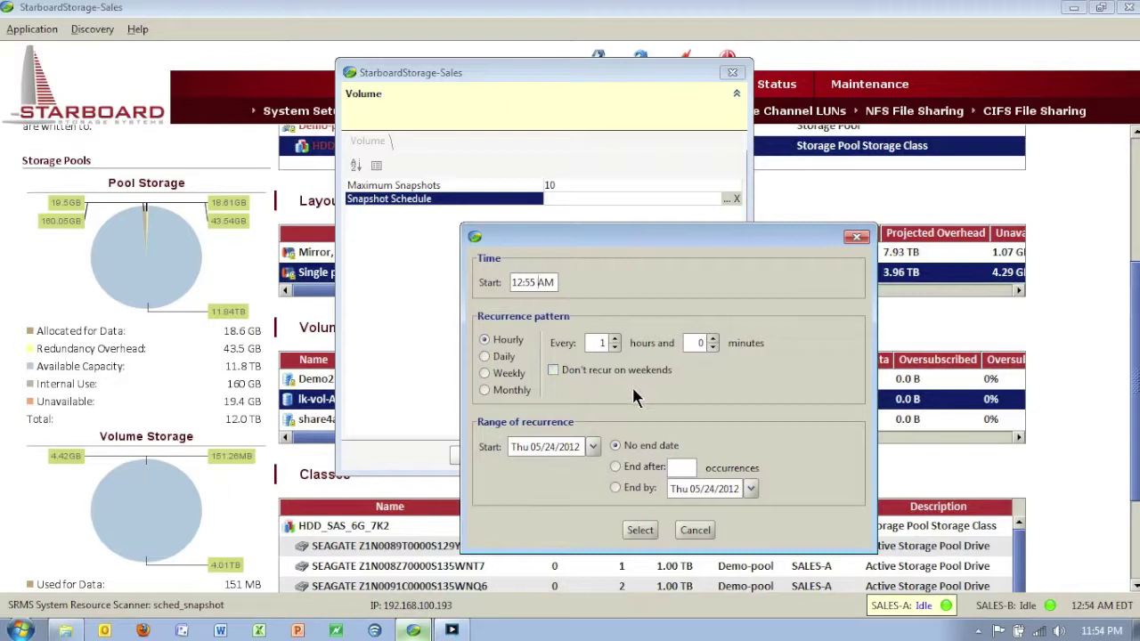
pyautogui.click(642, 530)
pyautogui.click(577, 456)
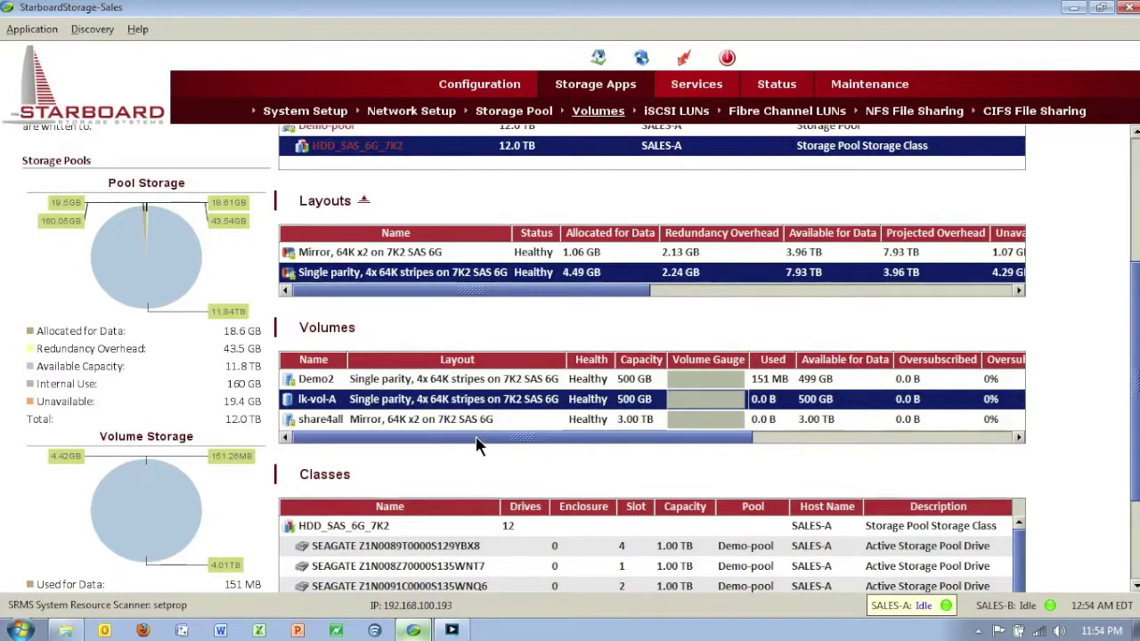
# Resize the lk-vol-A volume to 600 GB and finish the resize wizard.
pyautogui.rightClick(401, 406)
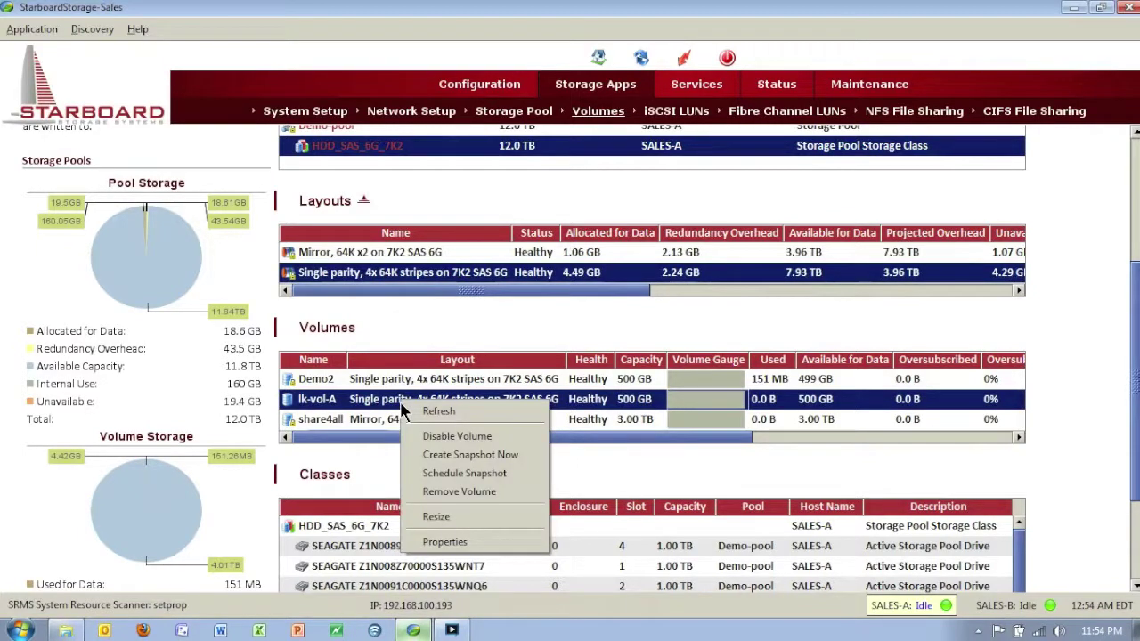
pyautogui.click(449, 521)
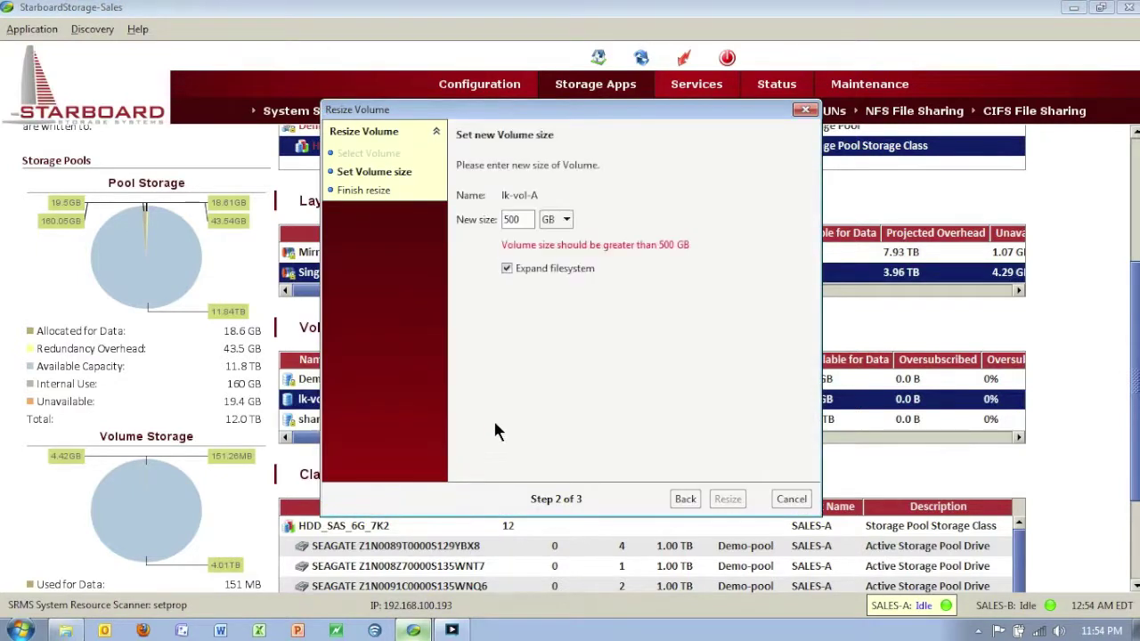
pyautogui.moveTo(521, 223); pyautogui.dragTo(500, 226)
pyautogui.write('600')
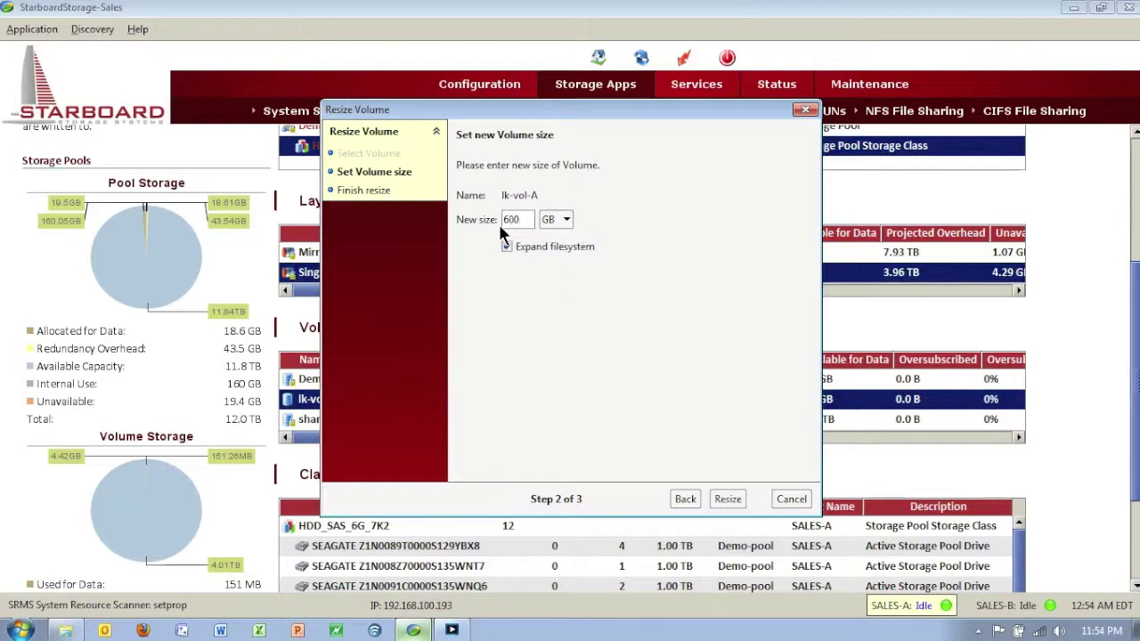
pyautogui.click(728, 500)
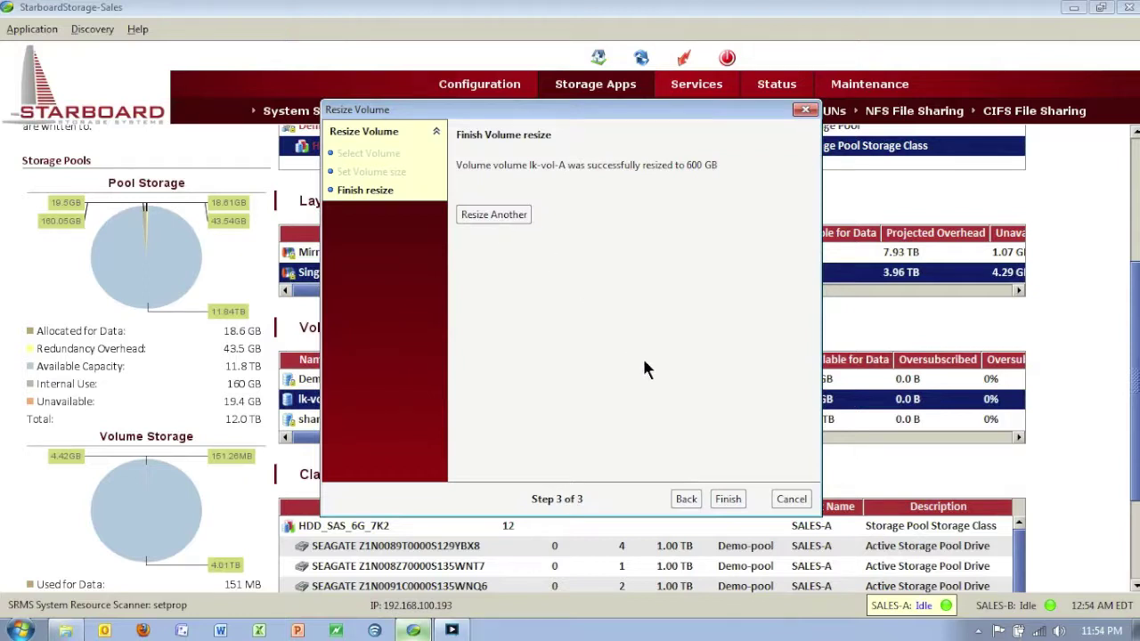
pyautogui.click(729, 500)
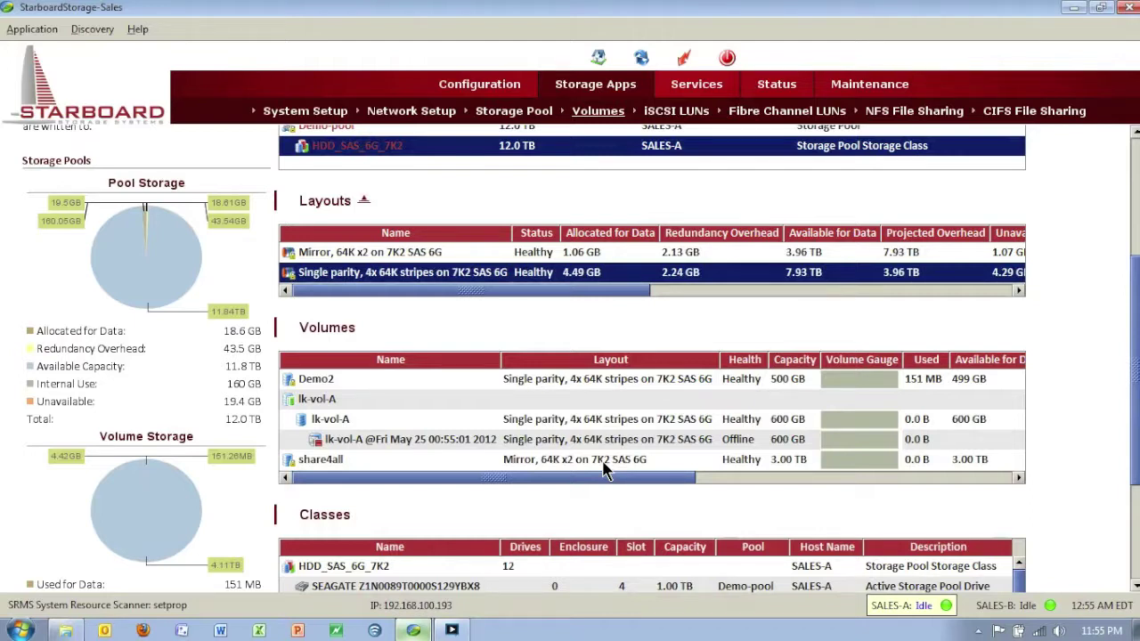
# Clone the Fri May 25 00:55:01 2012 snapshot of lk-vol-A and confirm the operation.
pyautogui.moveTo(1137, 285); pyautogui.dragTo(1136, 328)
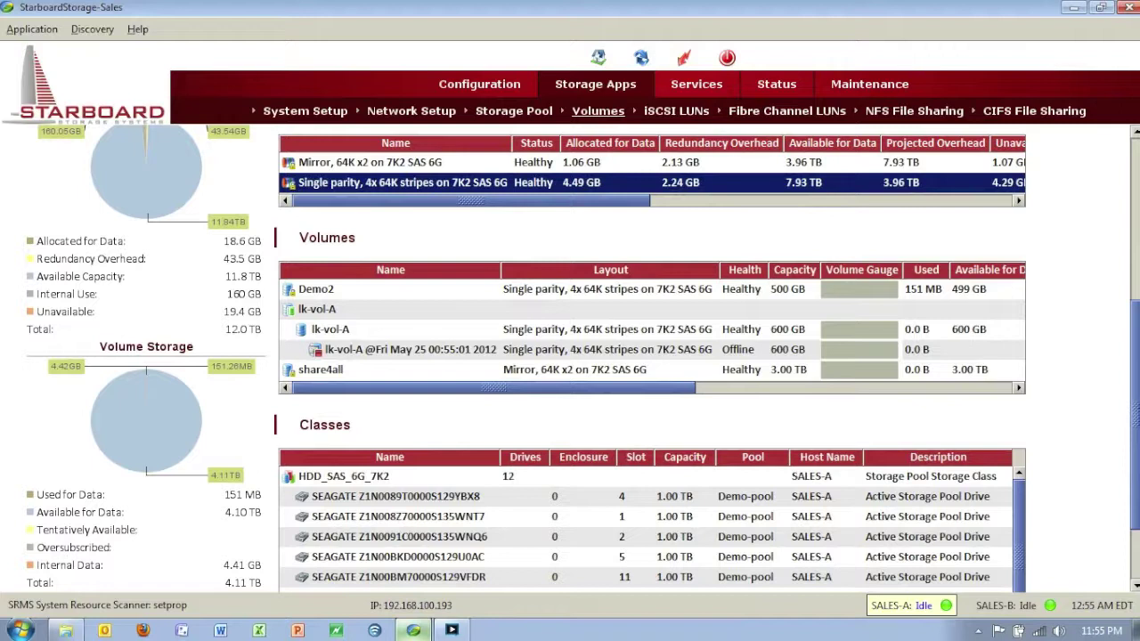
pyautogui.rightClick(384, 352)
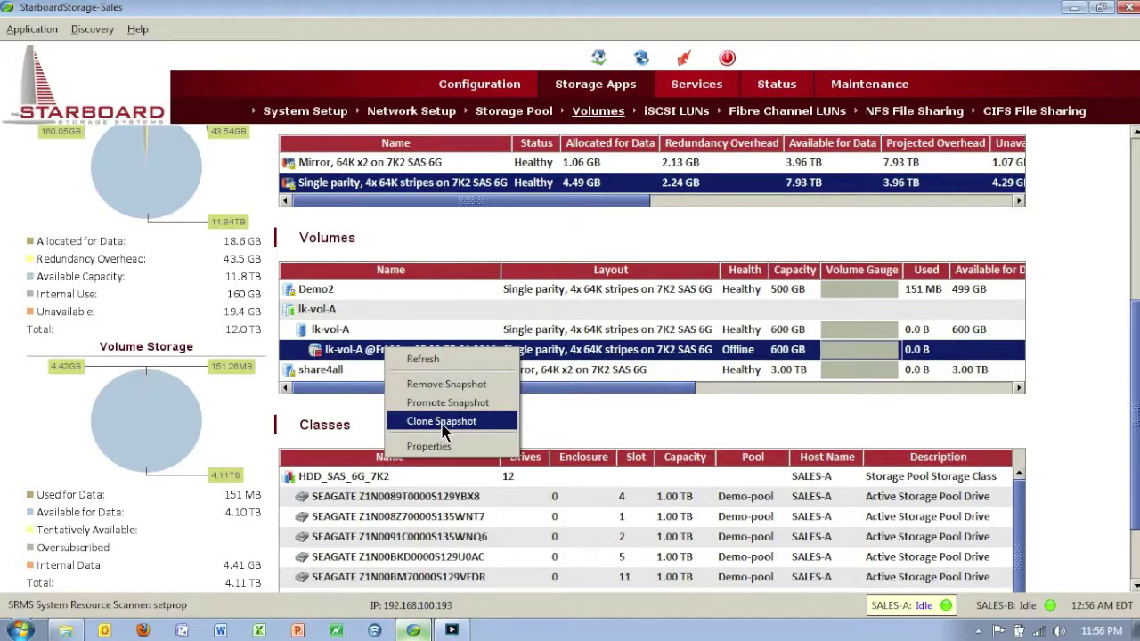
pyautogui.click(442, 424)
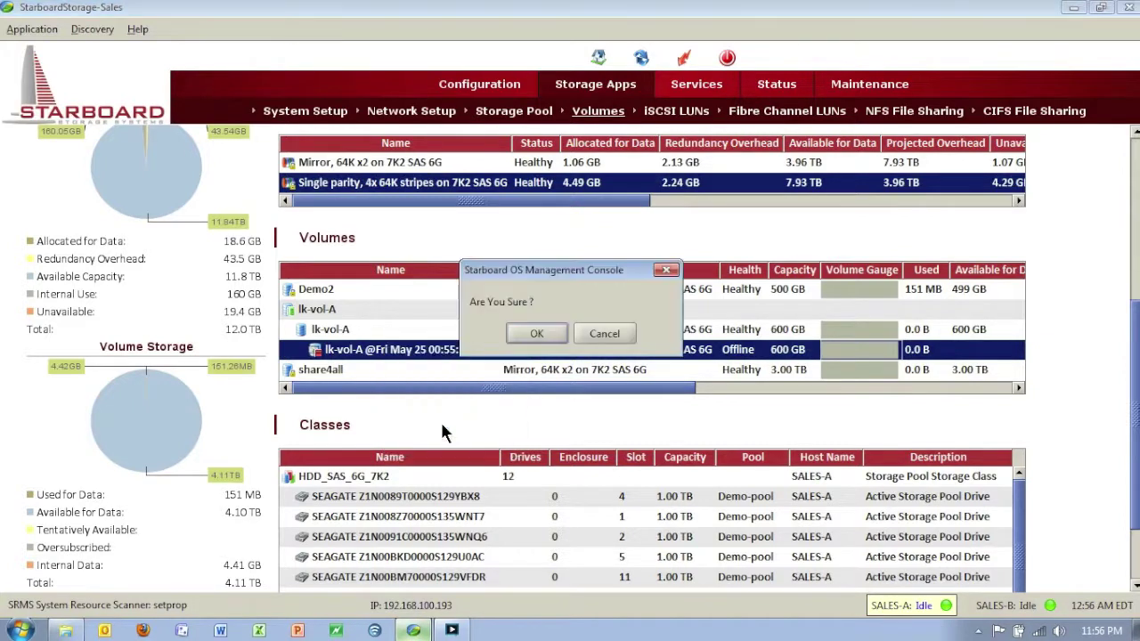
pyautogui.click(537, 334)
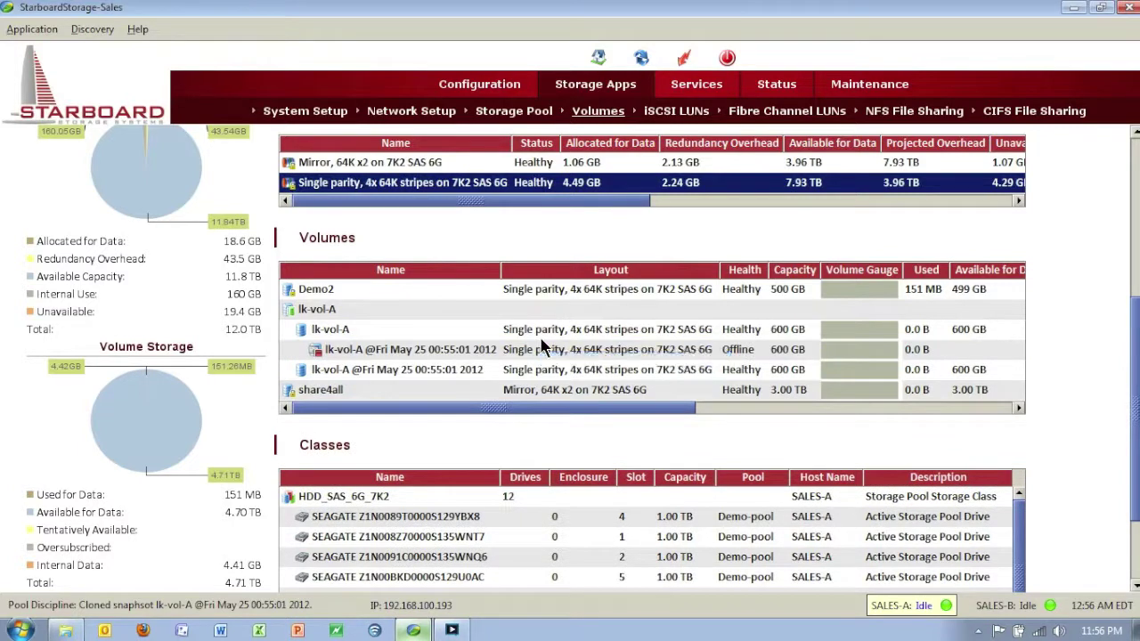
pyautogui.rightClick(425, 378)
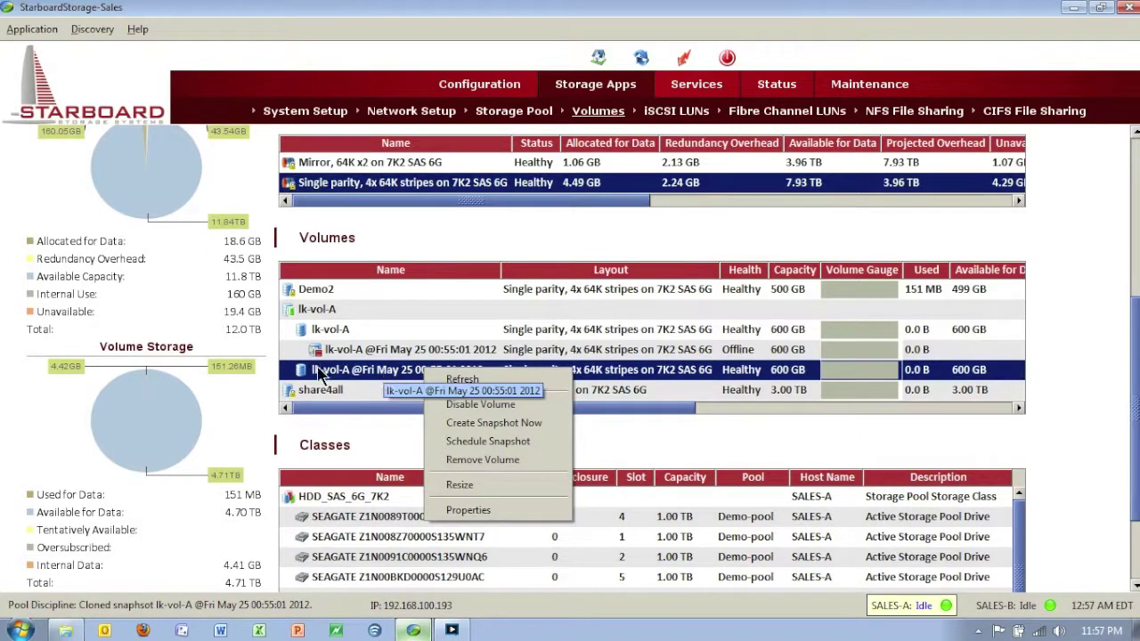
pyautogui.click(493, 469)
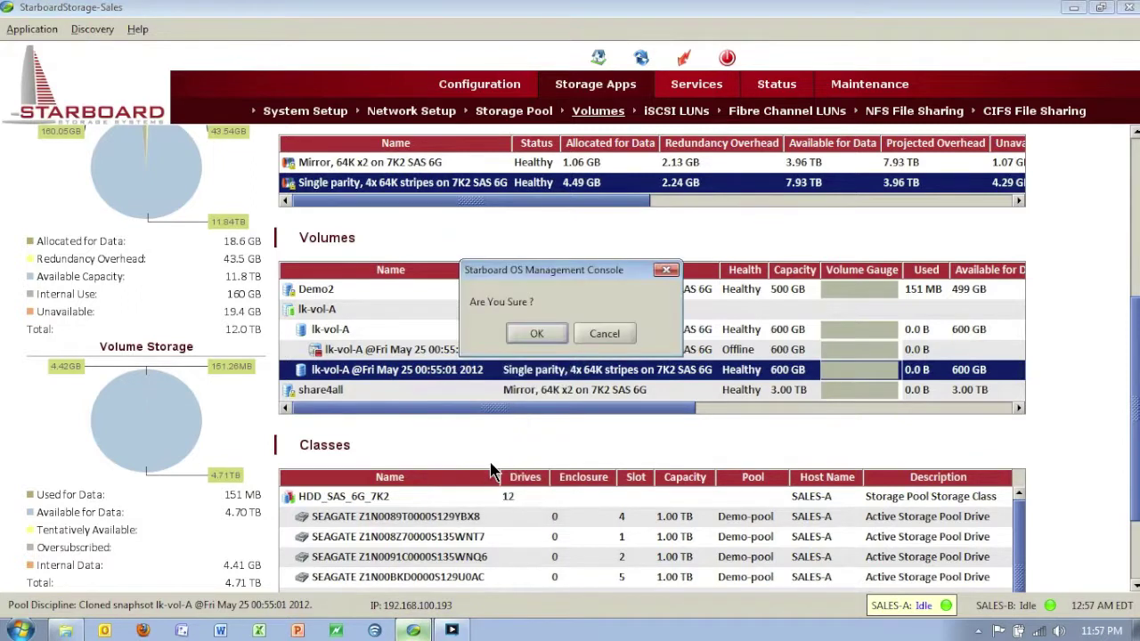
pyautogui.click(538, 335)
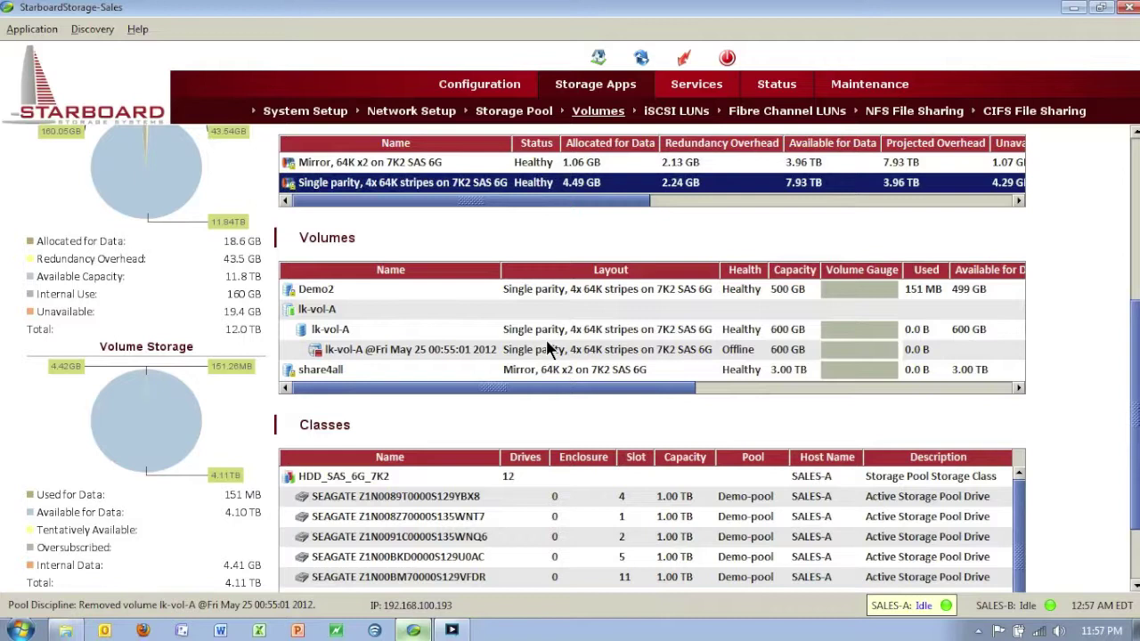
# Return to the system overview and start creating an iSCSI LUN with a new iSCSI target.
pyautogui.click(598, 59)
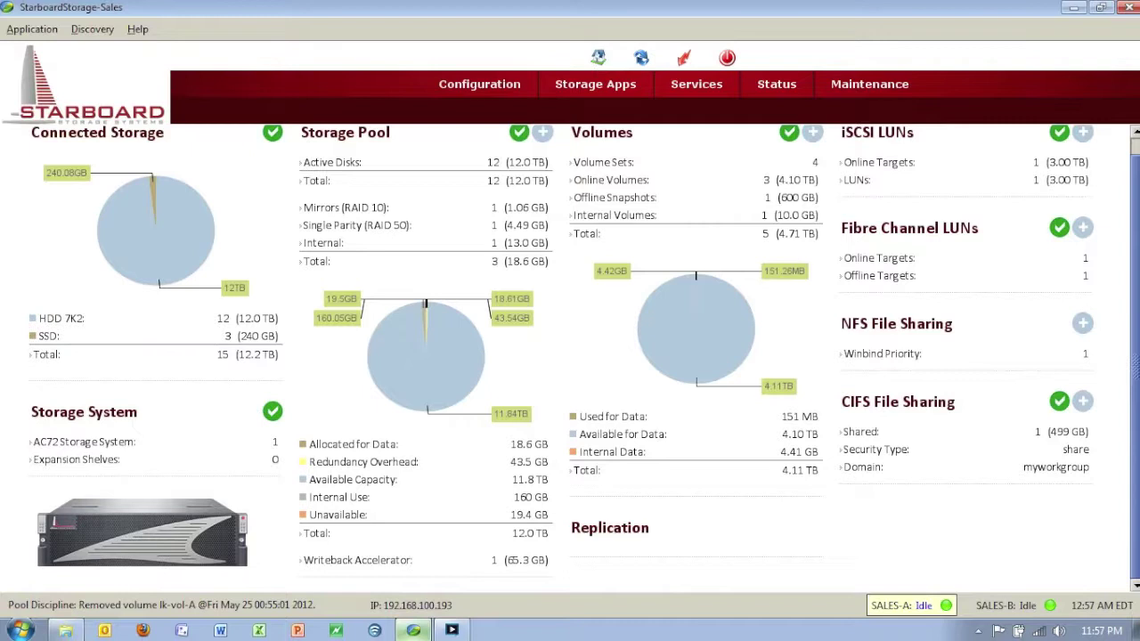
pyautogui.scroll(1, 1137, 171)
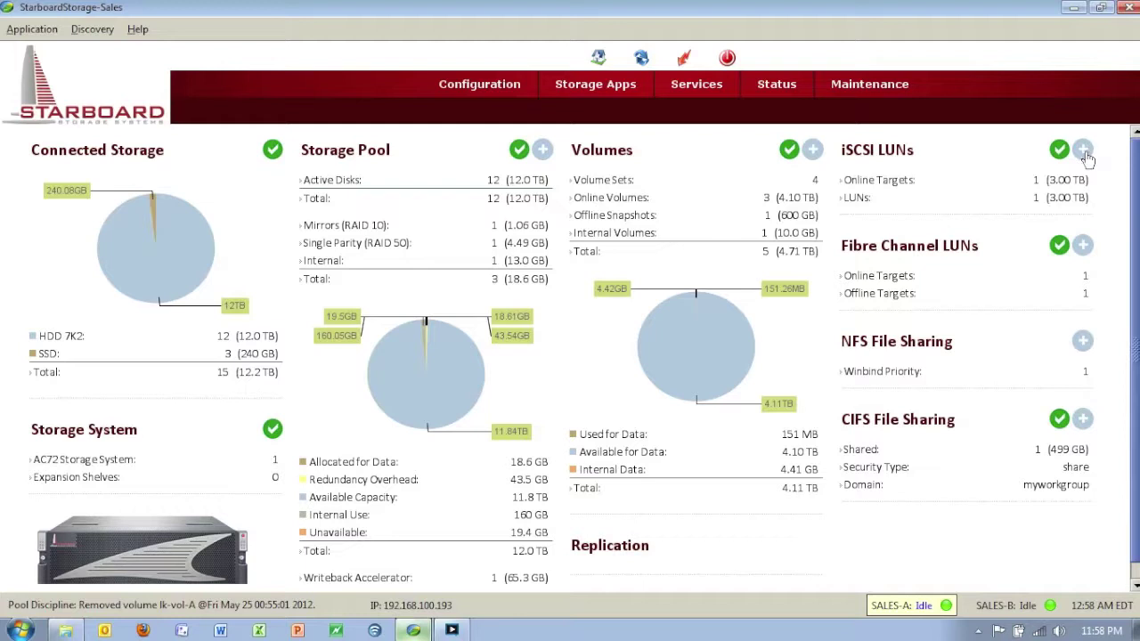
pyautogui.moveTo(624, 85)
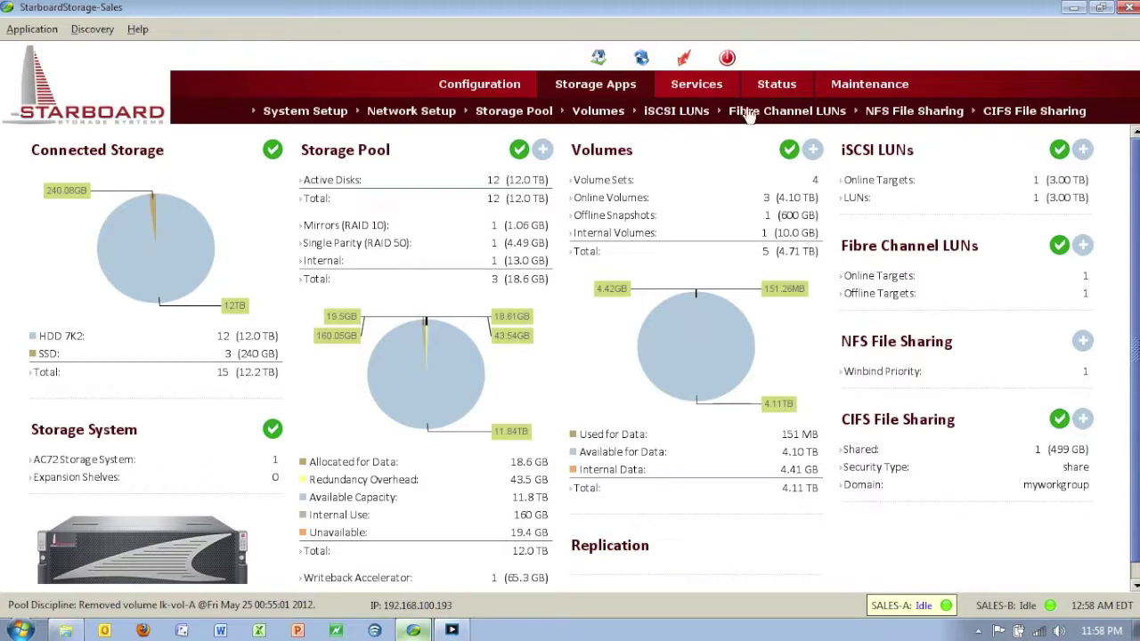
pyautogui.click(1082, 150)
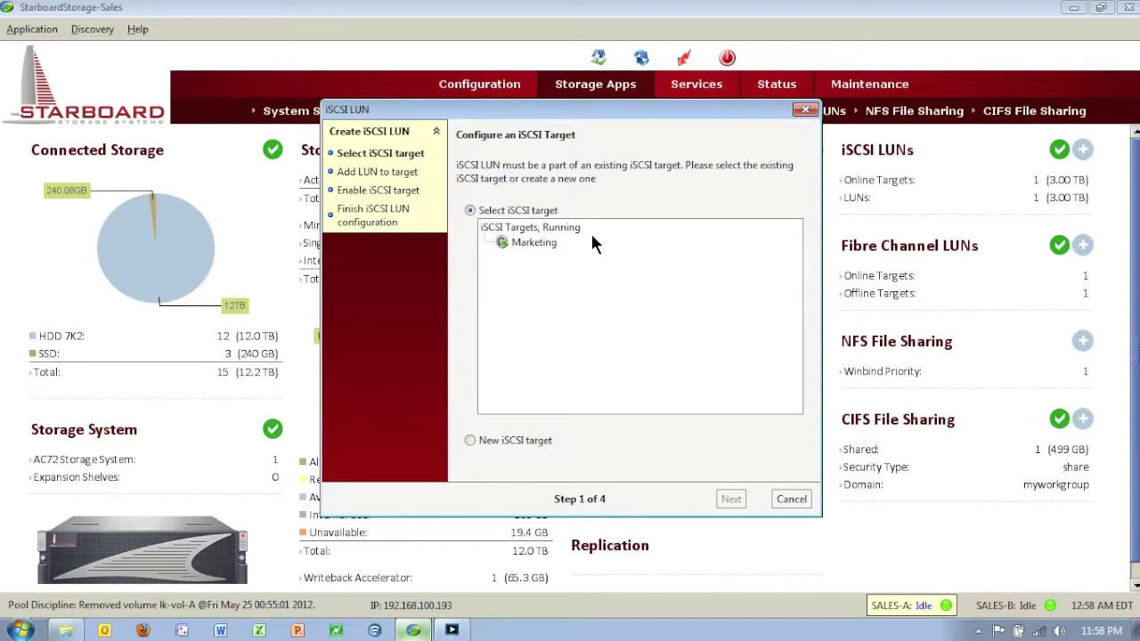
pyautogui.click(471, 442)
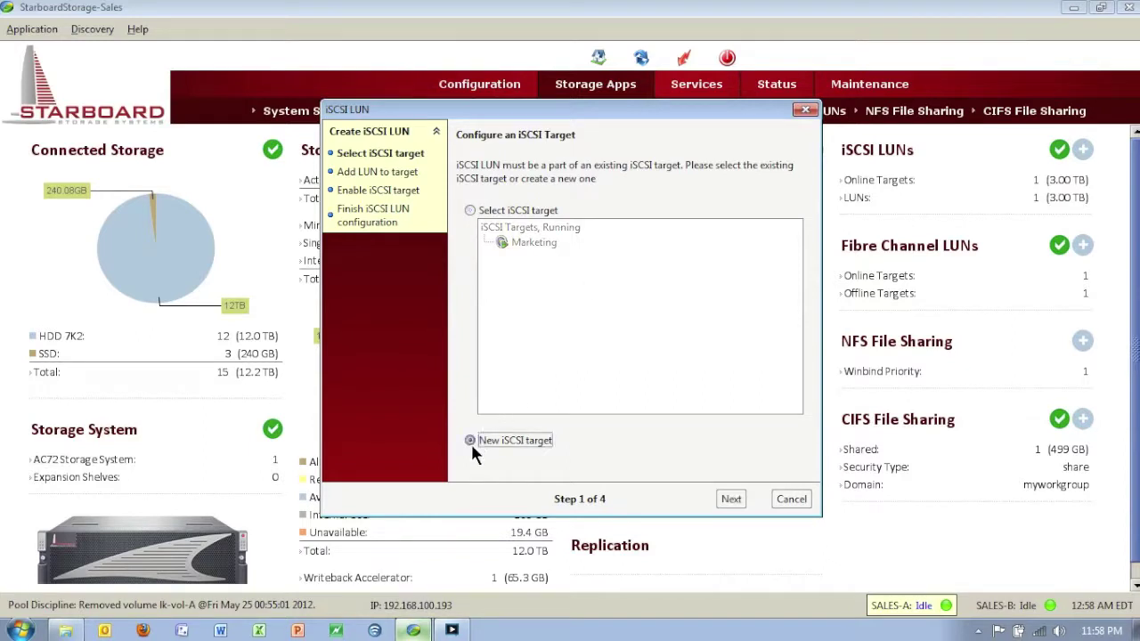
pyautogui.click(732, 500)
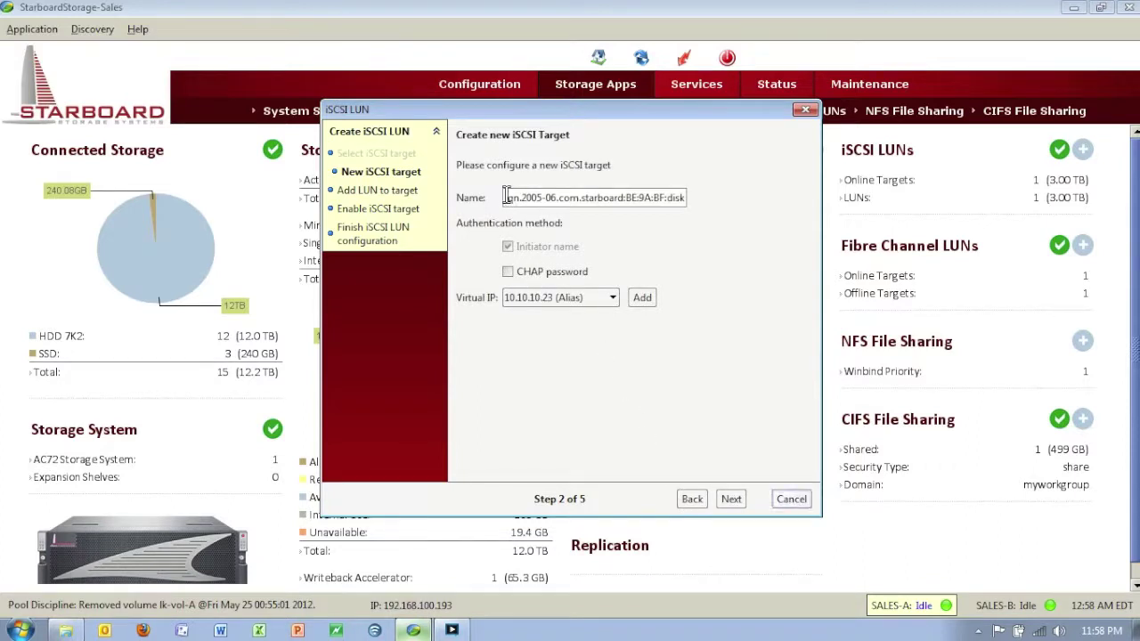
# Name the new iSCSI target lk-iscsi-db-vol and assign it the virtual IP 192.168.103.52 (Alias).
pyautogui.moveTo(505, 197); pyautogui.dragTo(700, 210)
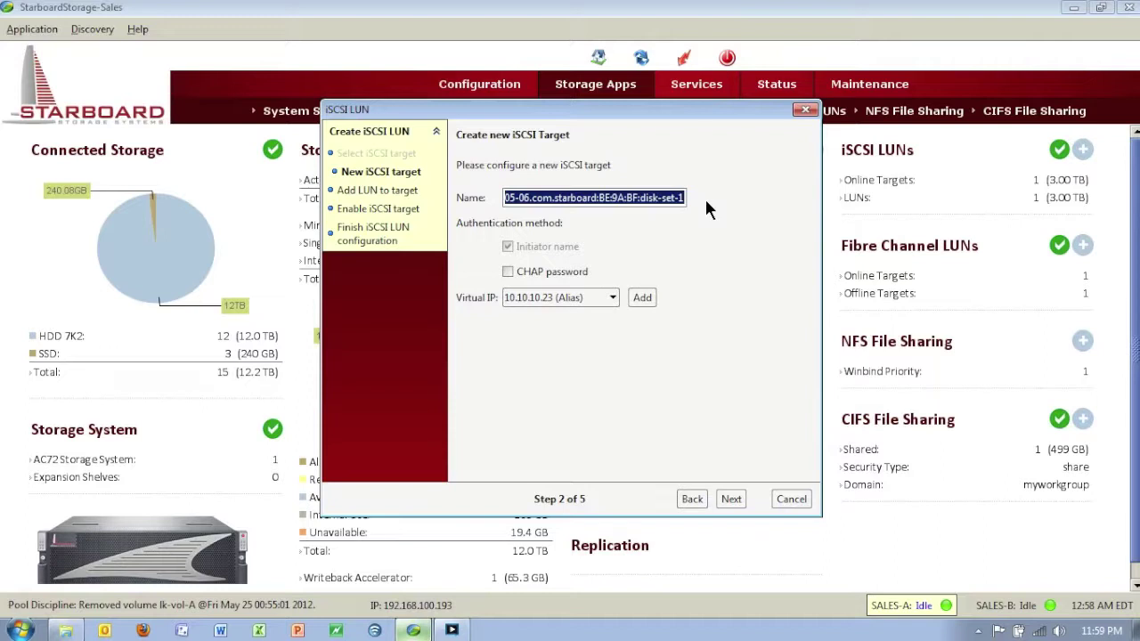
pyautogui.write('lk')
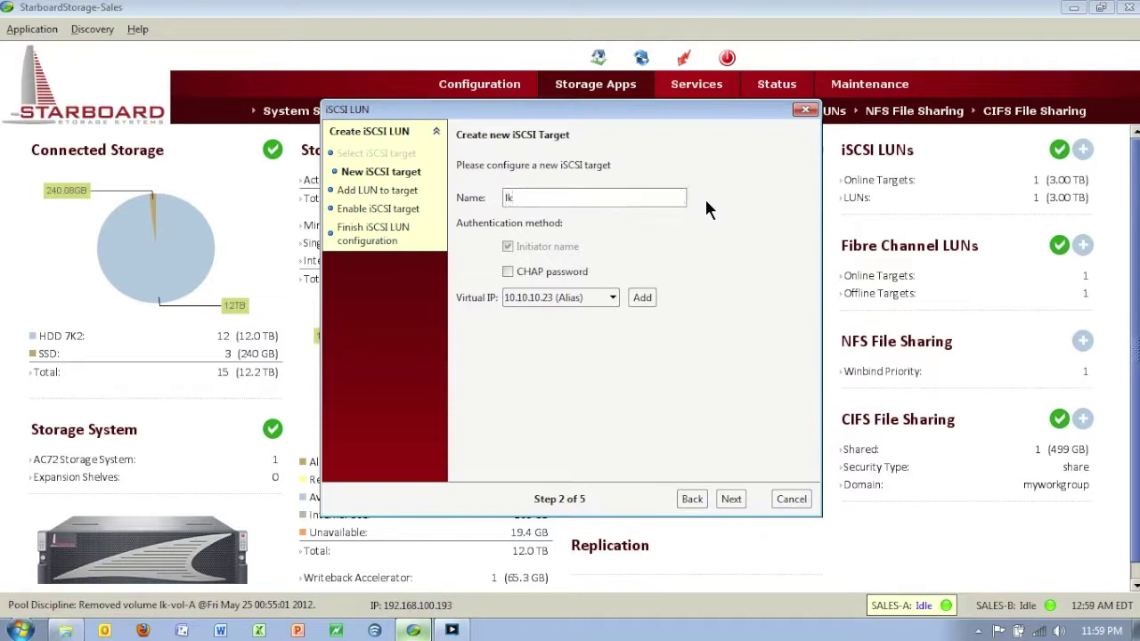
pyautogui.write('-iscsi-db-vol')
pyautogui.click(613, 298)
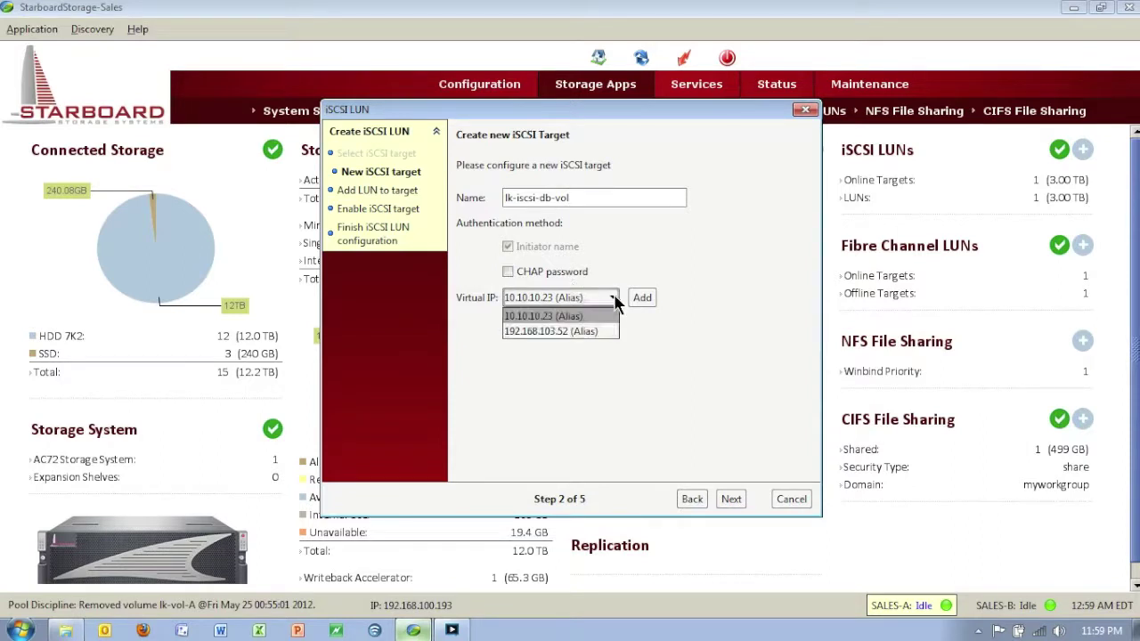
pyautogui.click(566, 332)
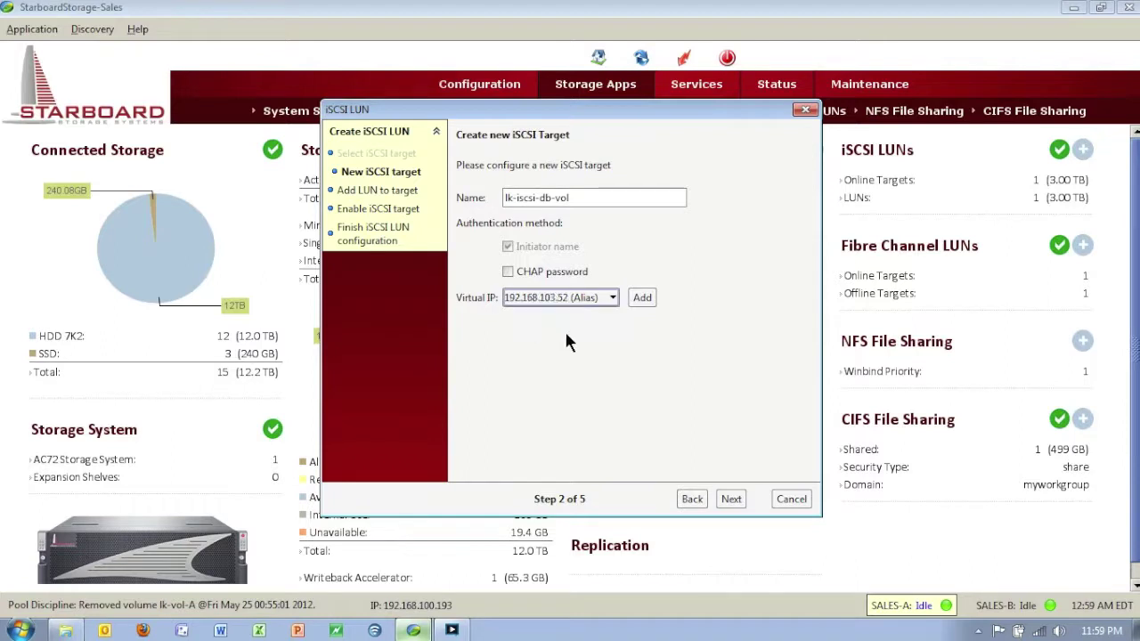
pyautogui.click(741, 502)
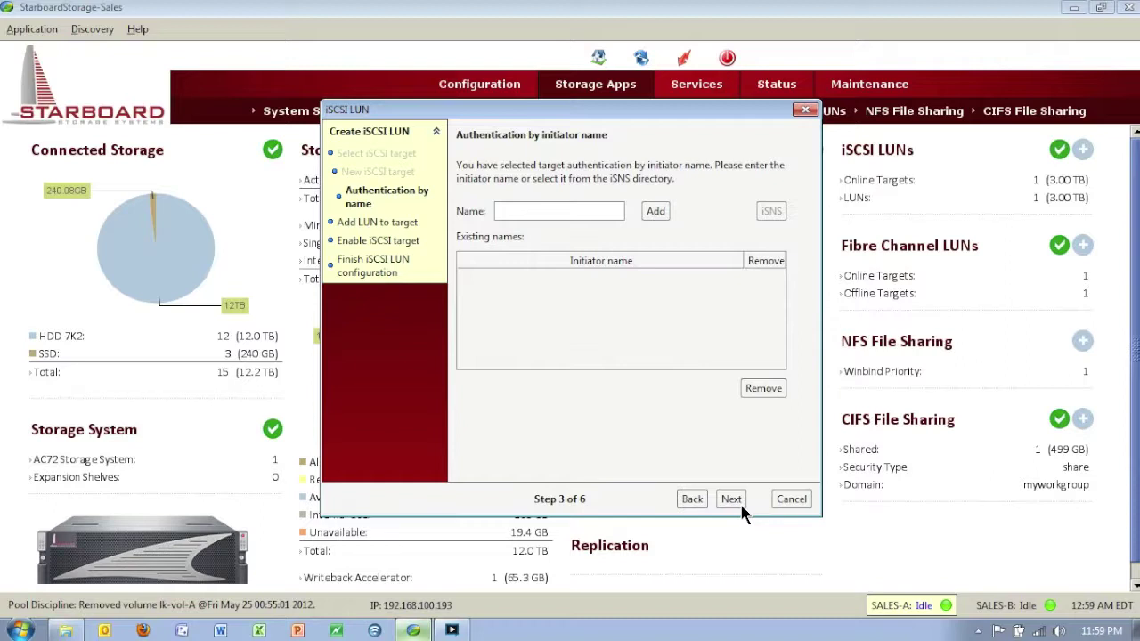
# Add iqn.host1.server.com as an allowed initiator name for the iSCSI target and continue.
pyautogui.click(534, 205)
pyautogui.write('iqn.host1.server.com')
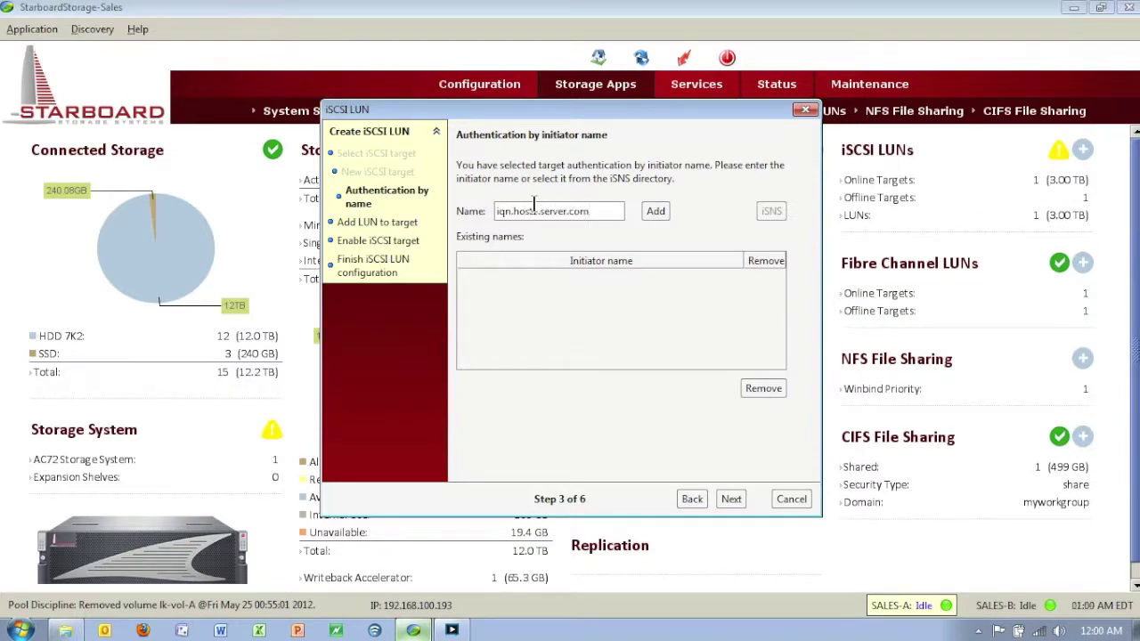
pyautogui.click(662, 213)
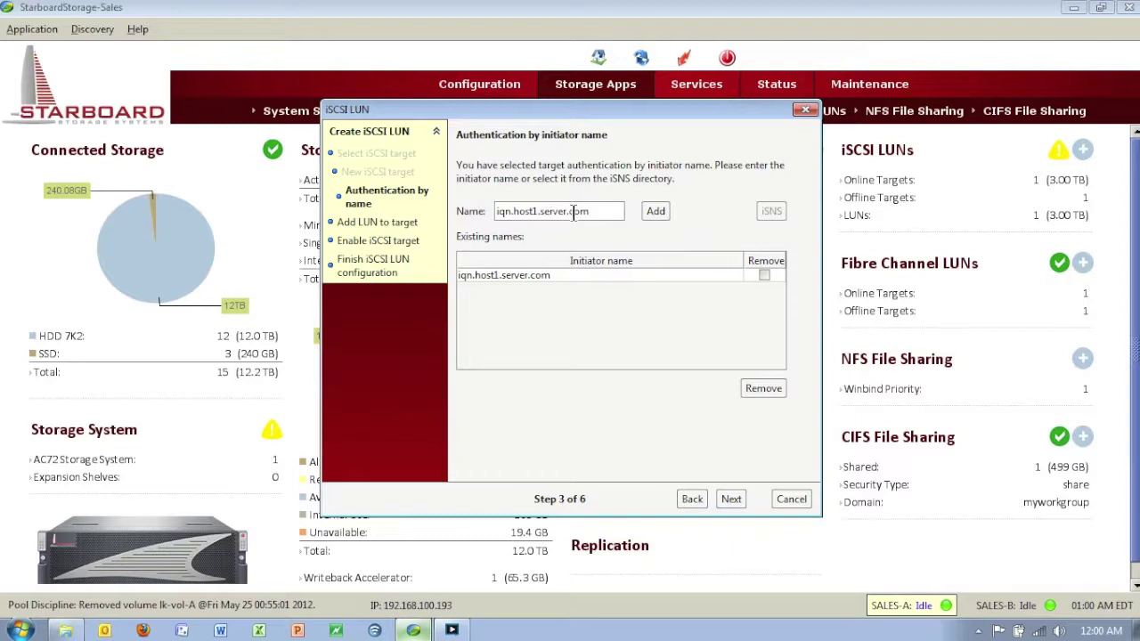
pyautogui.click(725, 498)
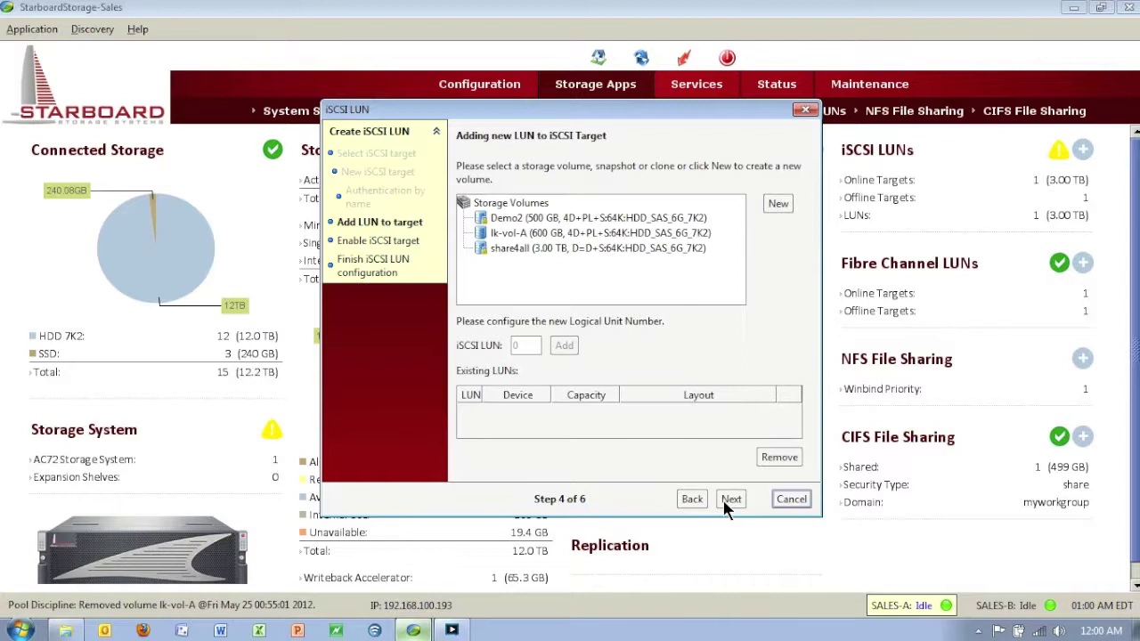
# Add the lk-vol-A volume to the iSCSI target as LUN 0 and continue.
pyautogui.click(495, 234)
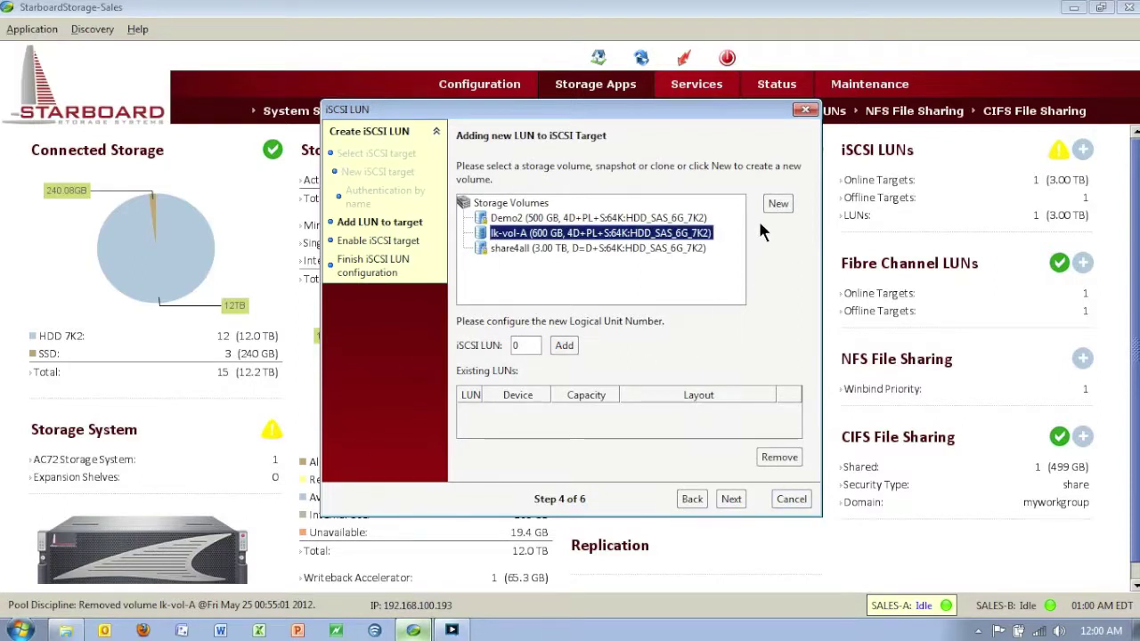
pyautogui.click(574, 347)
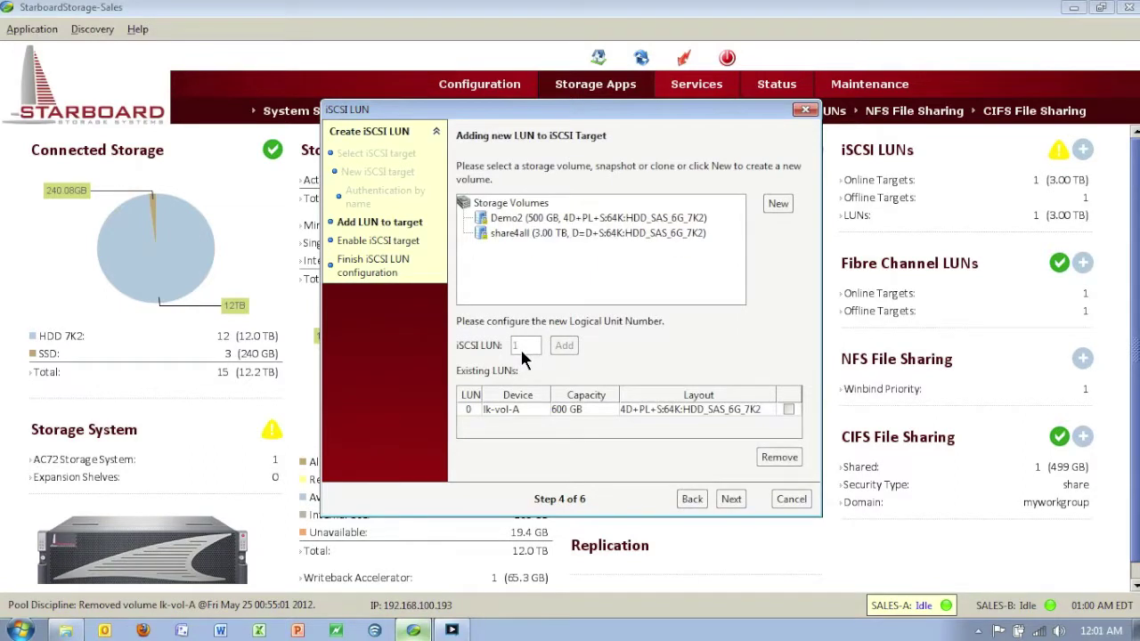
pyautogui.click(731, 500)
# Enable the iSCSI target and finish the iSCSI LUN configuration.
pyautogui.click(470, 228)
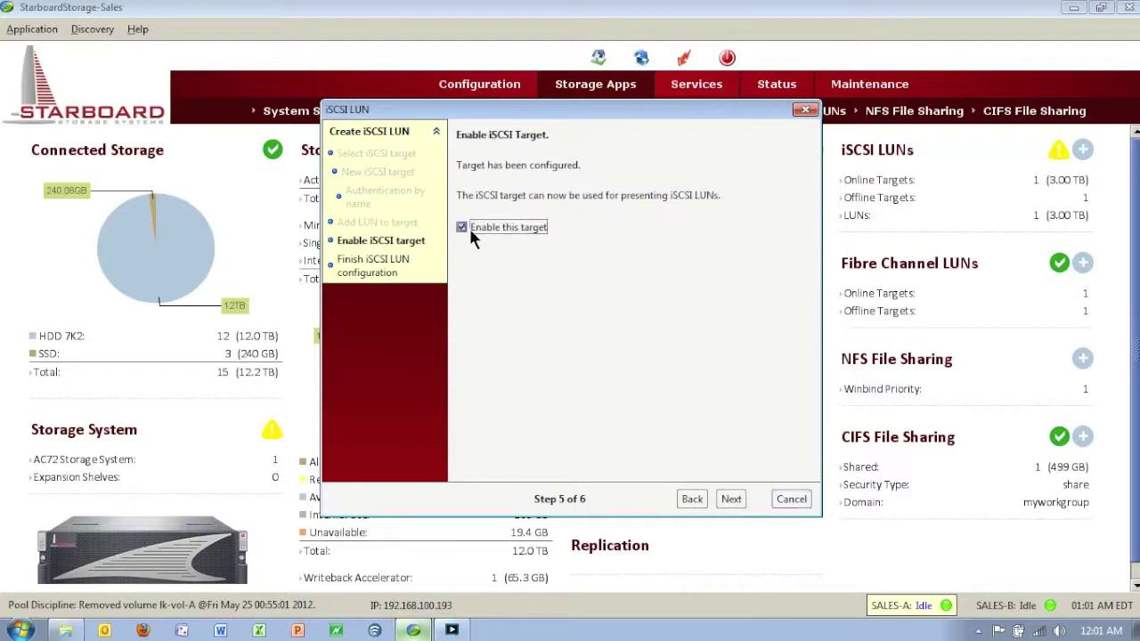
pyautogui.click(742, 497)
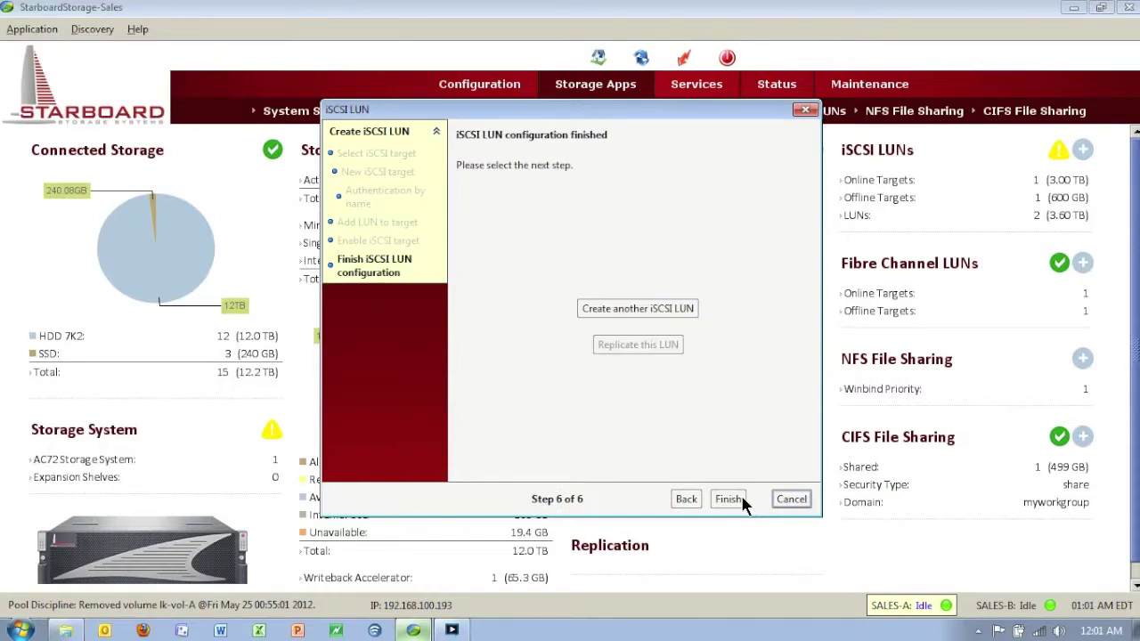
pyautogui.click(727, 500)
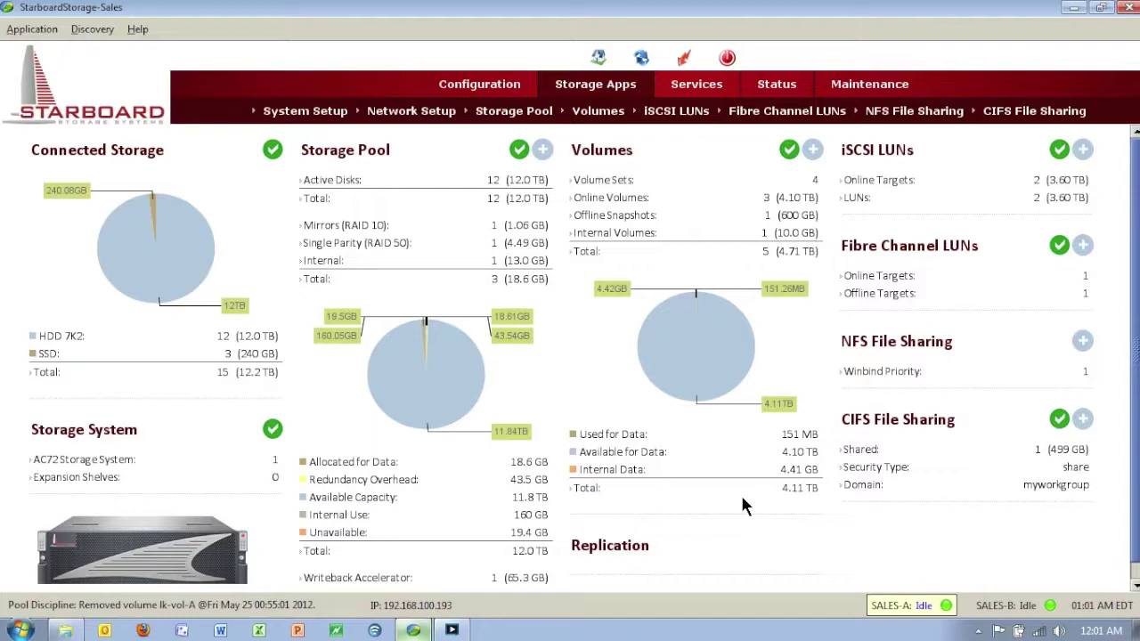
# Start creating a new NFS mount point that uses a newly created filesystem.
pyautogui.click(1082, 342)
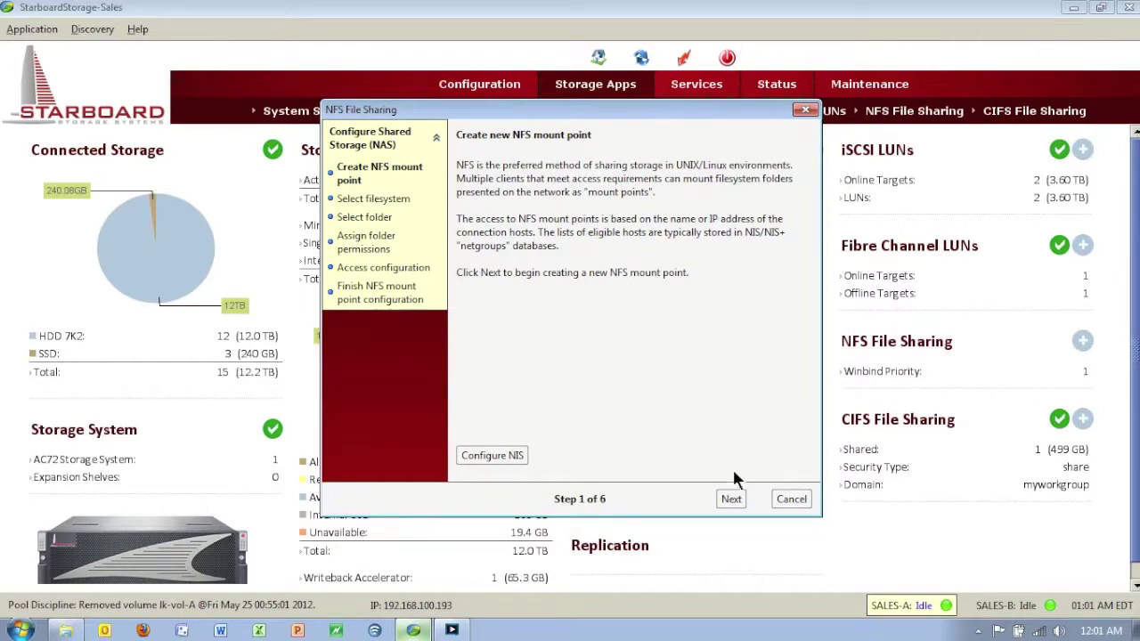
pyautogui.click(731, 499)
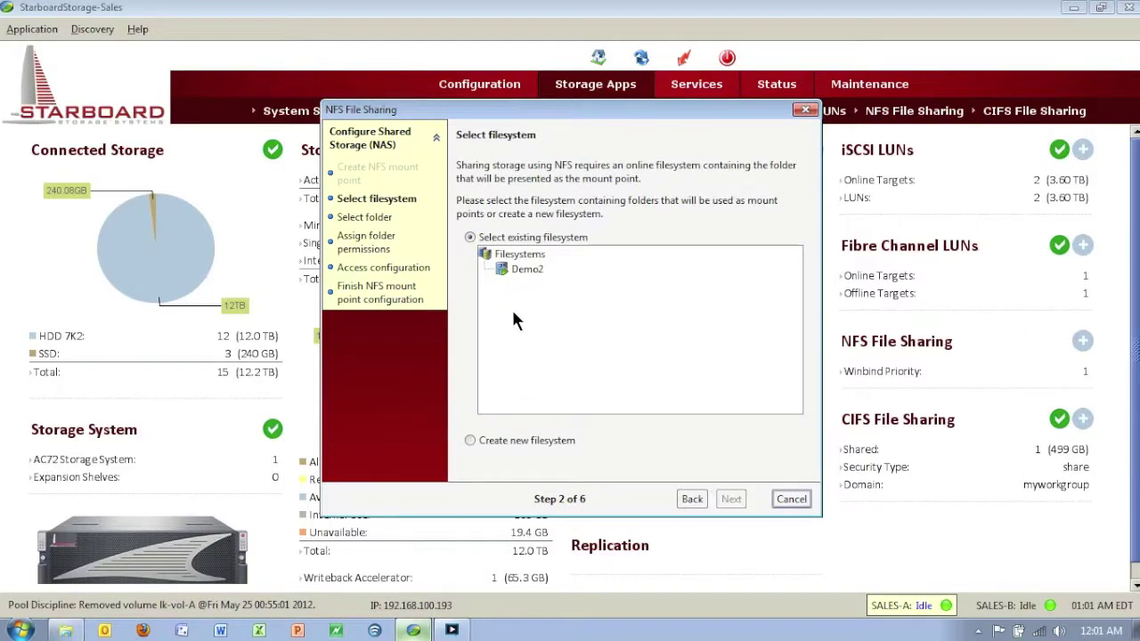
pyautogui.click(521, 439)
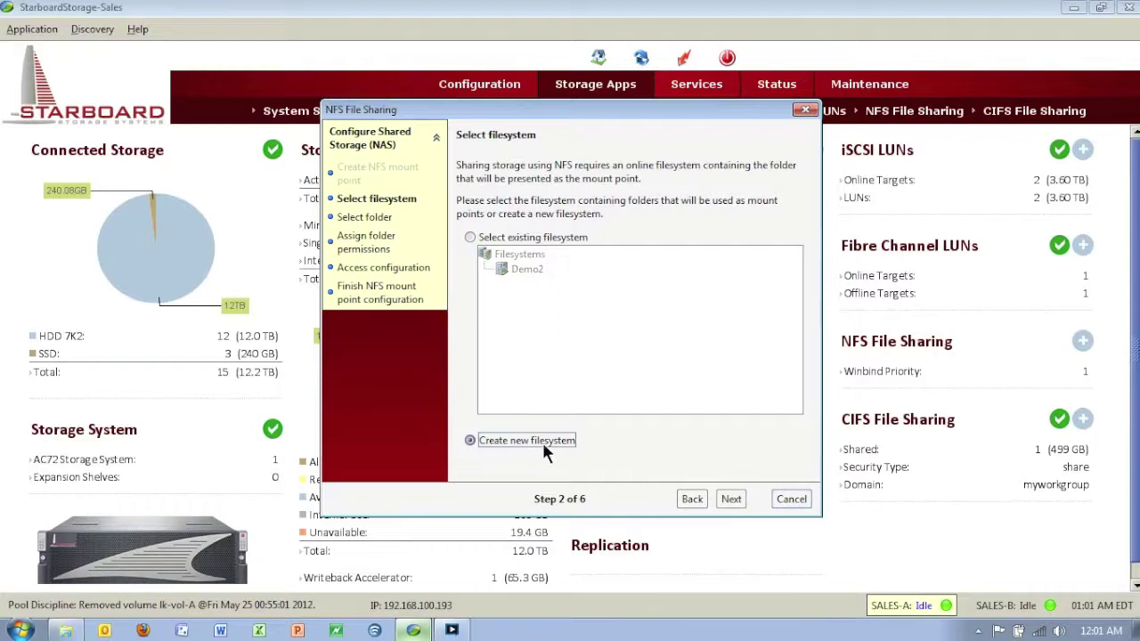
pyautogui.click(732, 500)
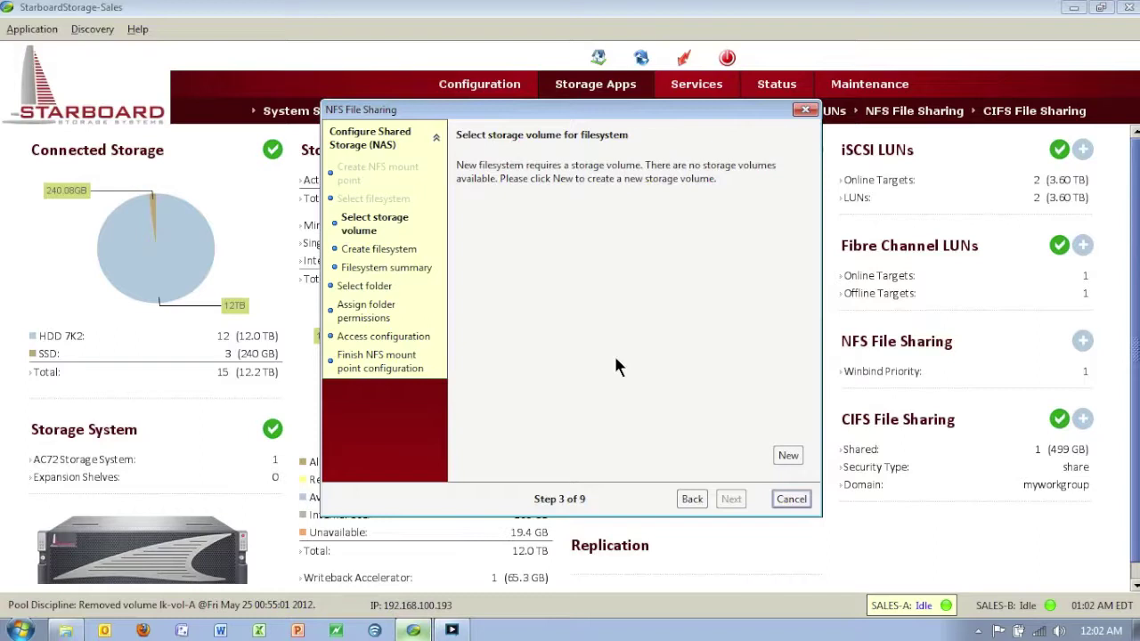
# Create a 250 GiB storage volume named lk-NFS with the single parity, 4x 64K stripes layout, and finish its configuration.
pyautogui.click(788, 456)
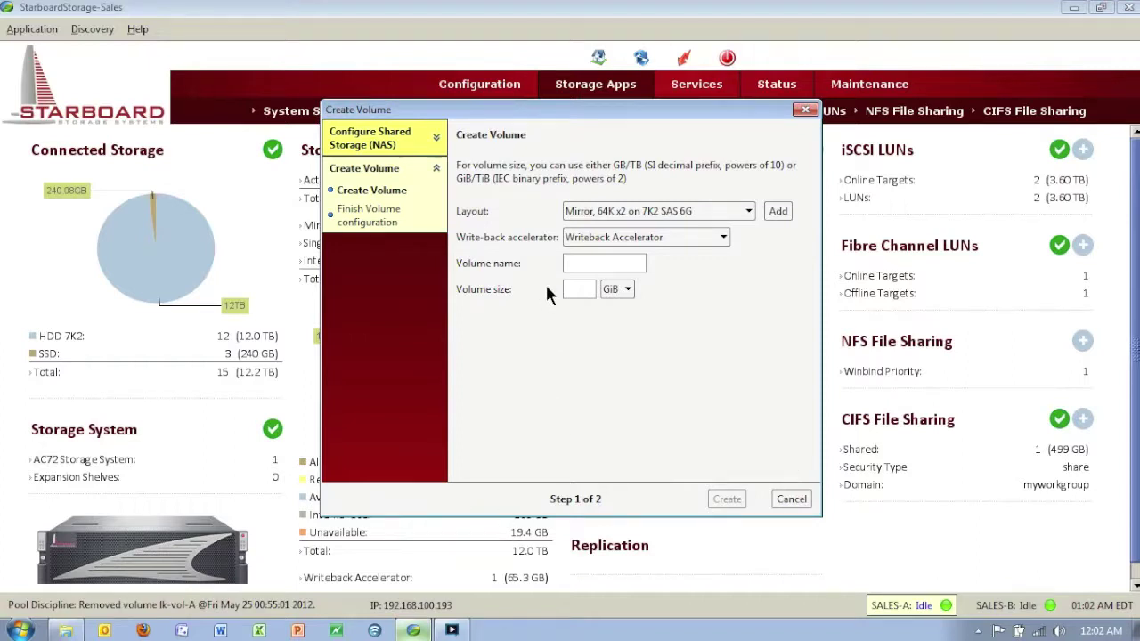
pyautogui.click(740, 211)
pyautogui.click(703, 252)
pyautogui.click(637, 262)
pyautogui.write('lk')
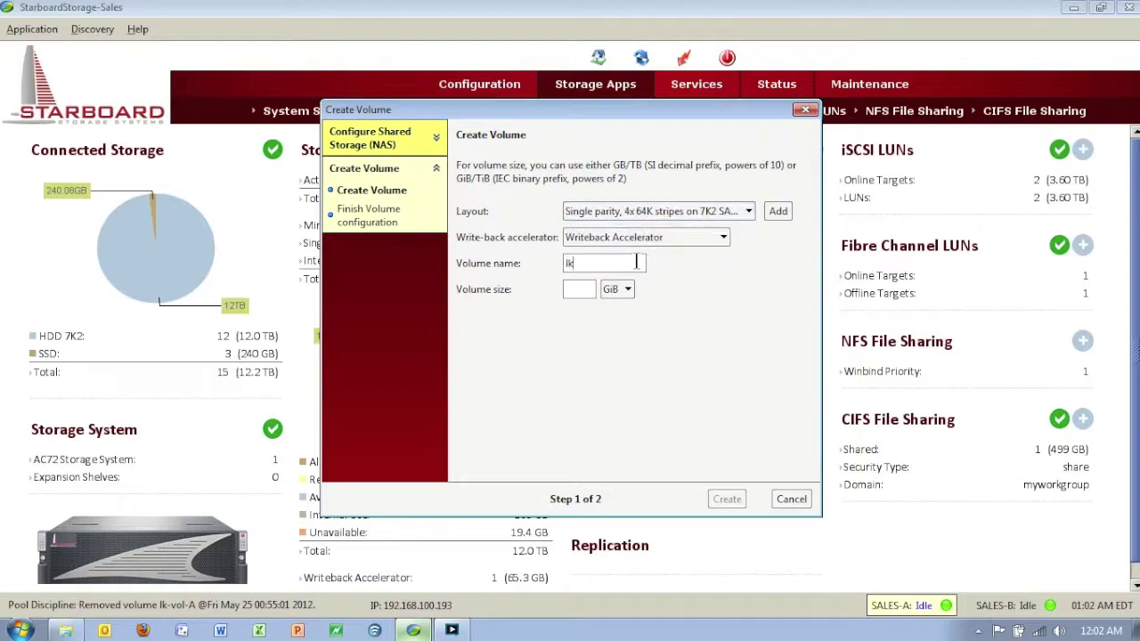
pyautogui.write('-NFS')
pyautogui.click(588, 285)
pyautogui.write('250')
pyautogui.click(726, 500)
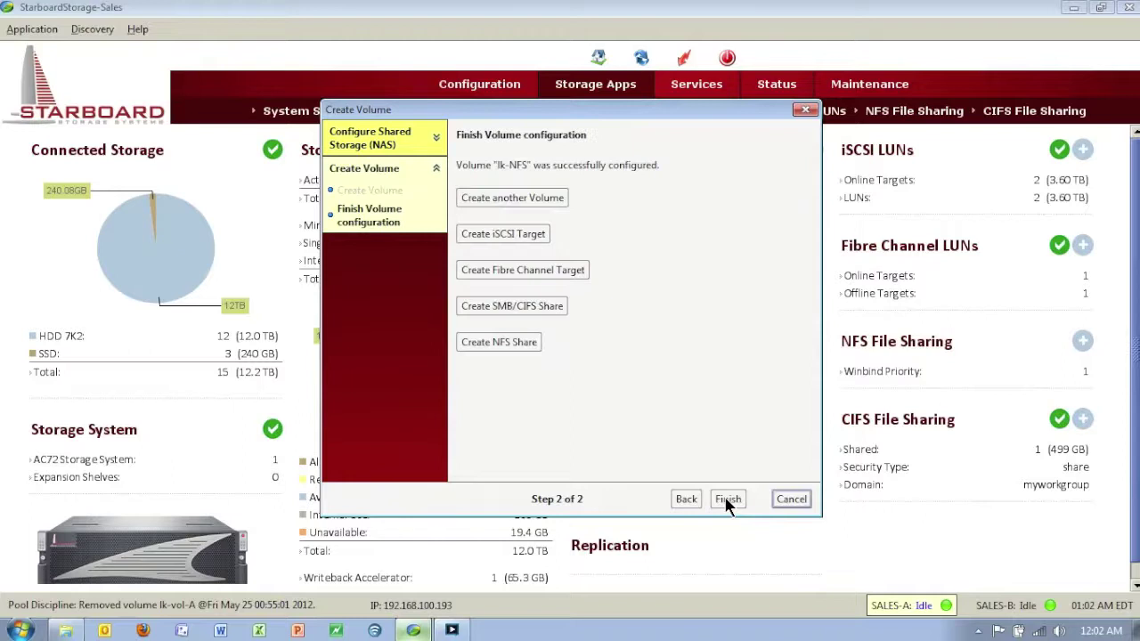
pyautogui.click(727, 500)
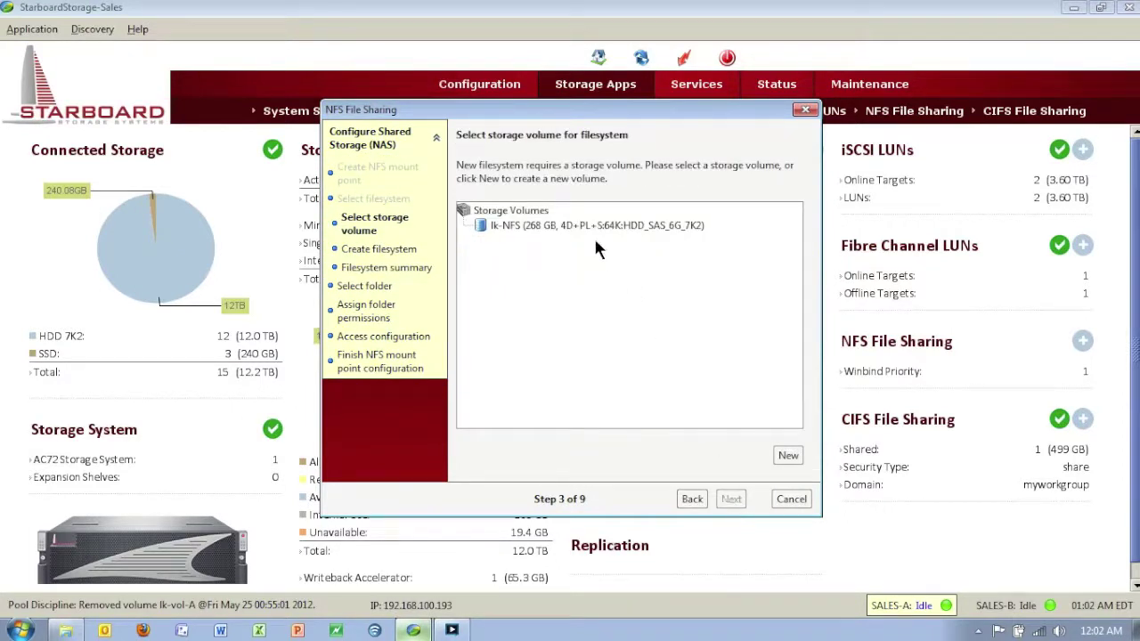
# Create an xfs filesystem on the lk-NFS volume with label and mountpoint lk-NFS, and proceed to the folder selection.
pyautogui.click(594, 234)
pyautogui.click(734, 499)
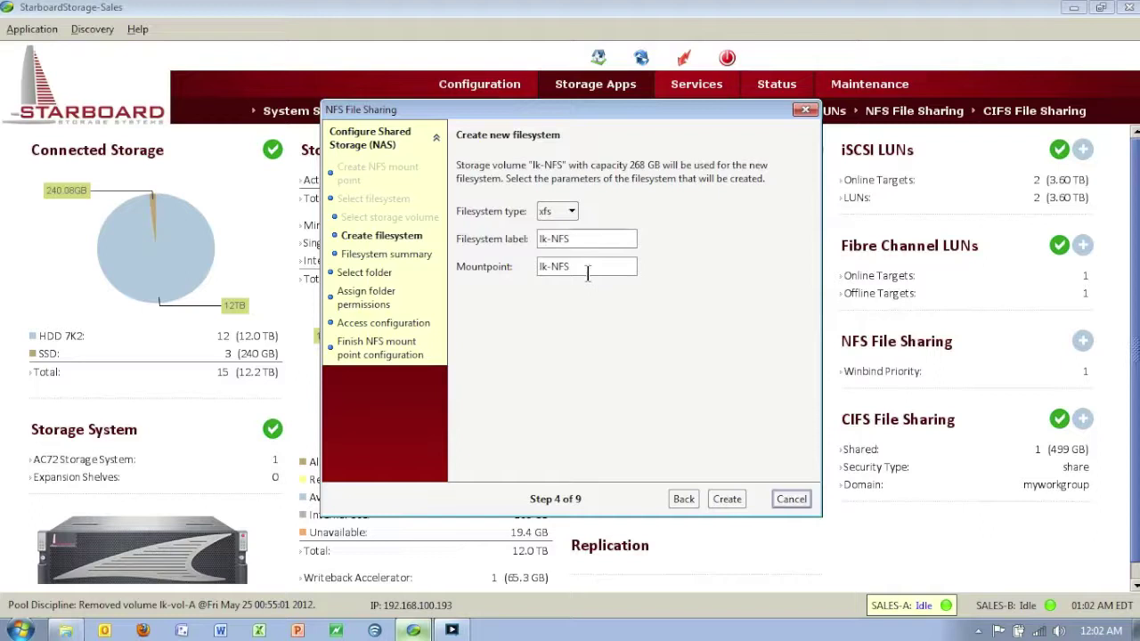
pyautogui.click(732, 500)
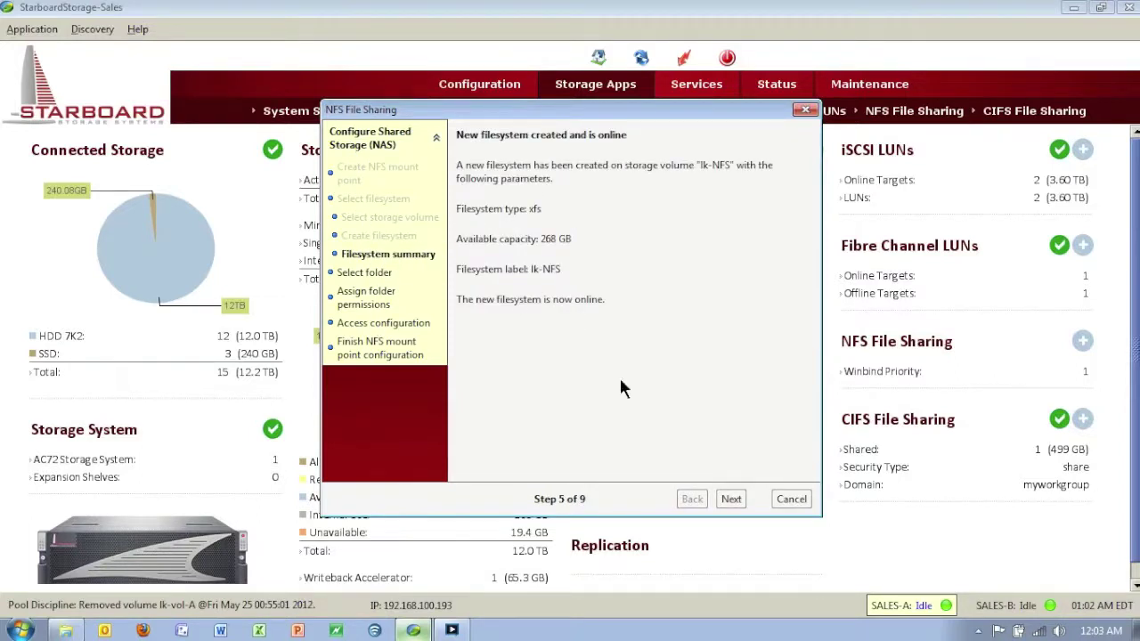
pyautogui.click(731, 501)
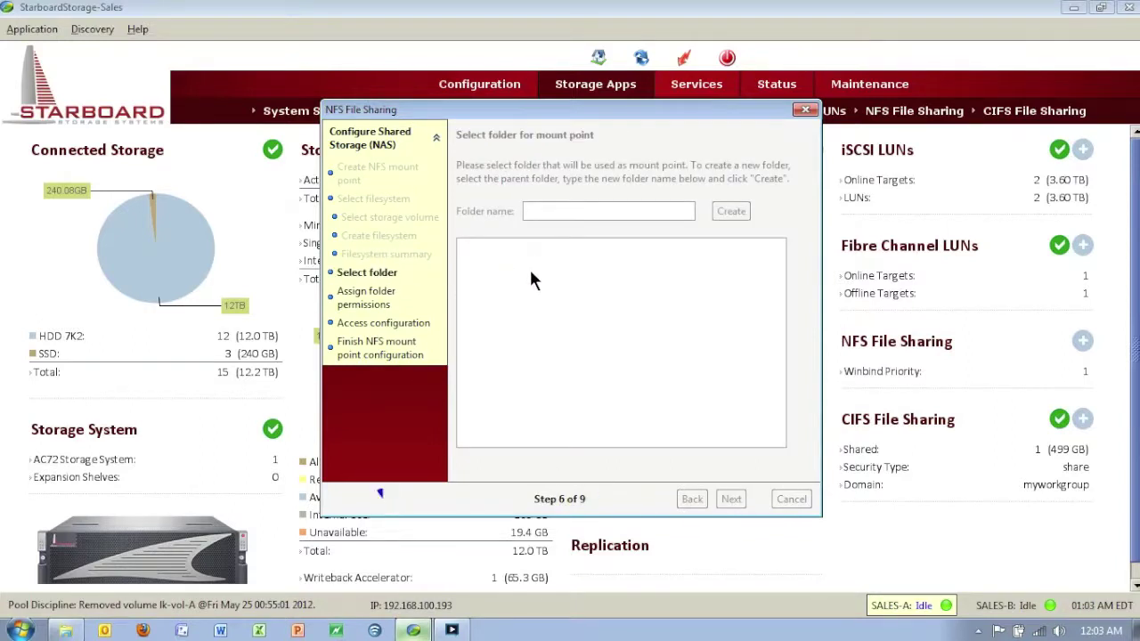
# Create a folder named myNFSfiles under lk-NFS for the mount point.
pyautogui.click(488, 248)
pyautogui.click(585, 211)
pyautogui.write('my')
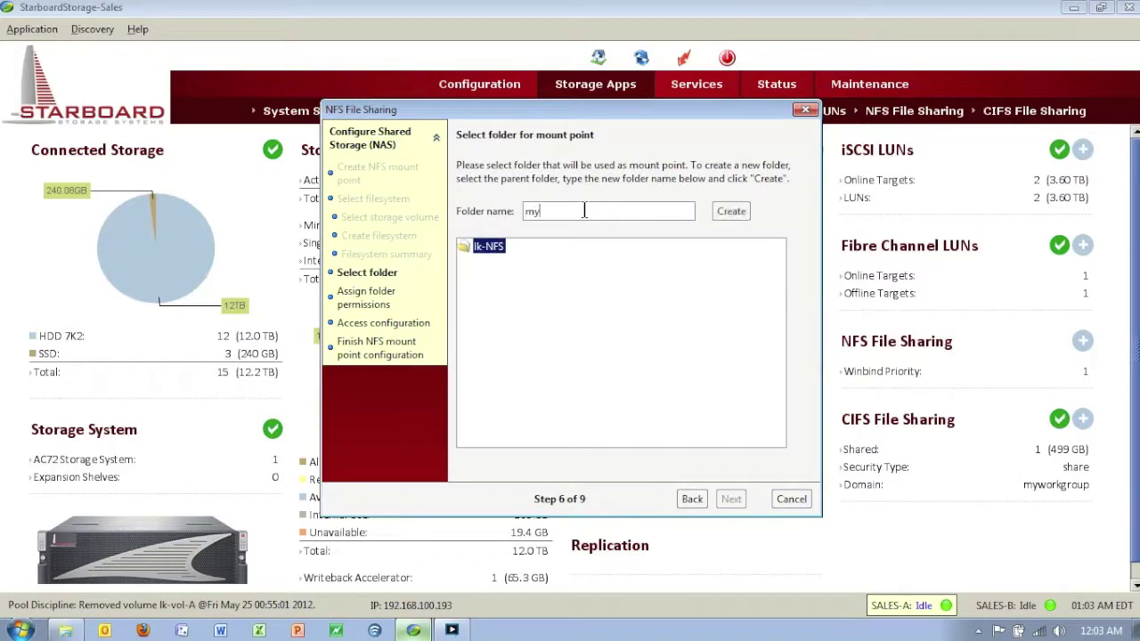
pyautogui.write('NFSfiles')
pyautogui.click(736, 214)
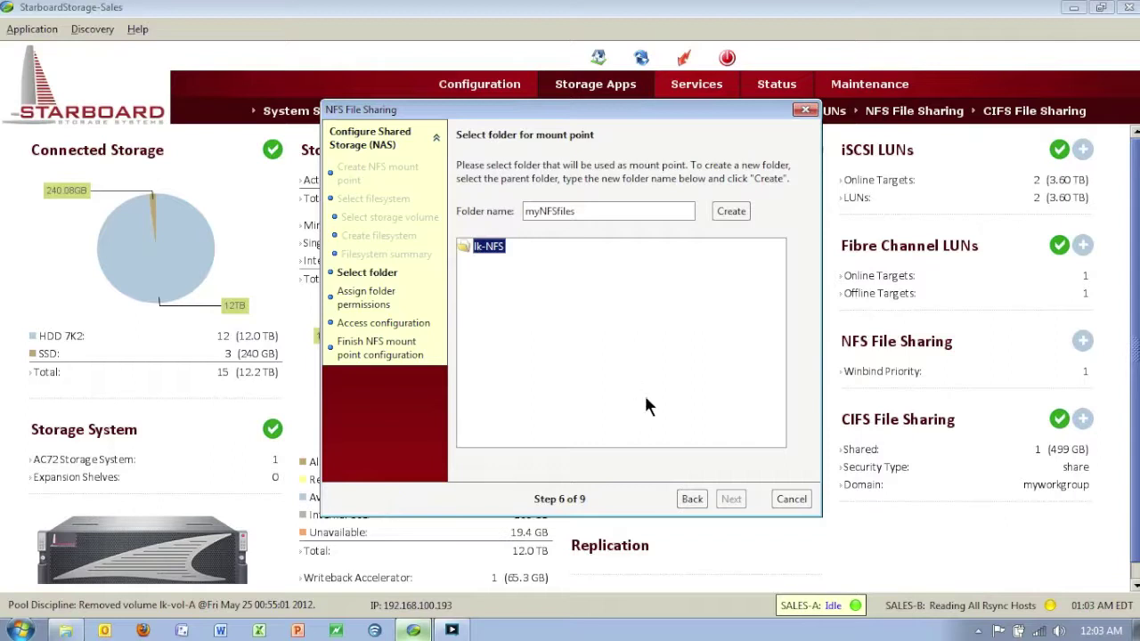
# Apply root owner and group permissions with full access for everyone to /lk-NFS/myNFSfiles, and add the wildcard client * with write access.
pyautogui.click(732, 499)
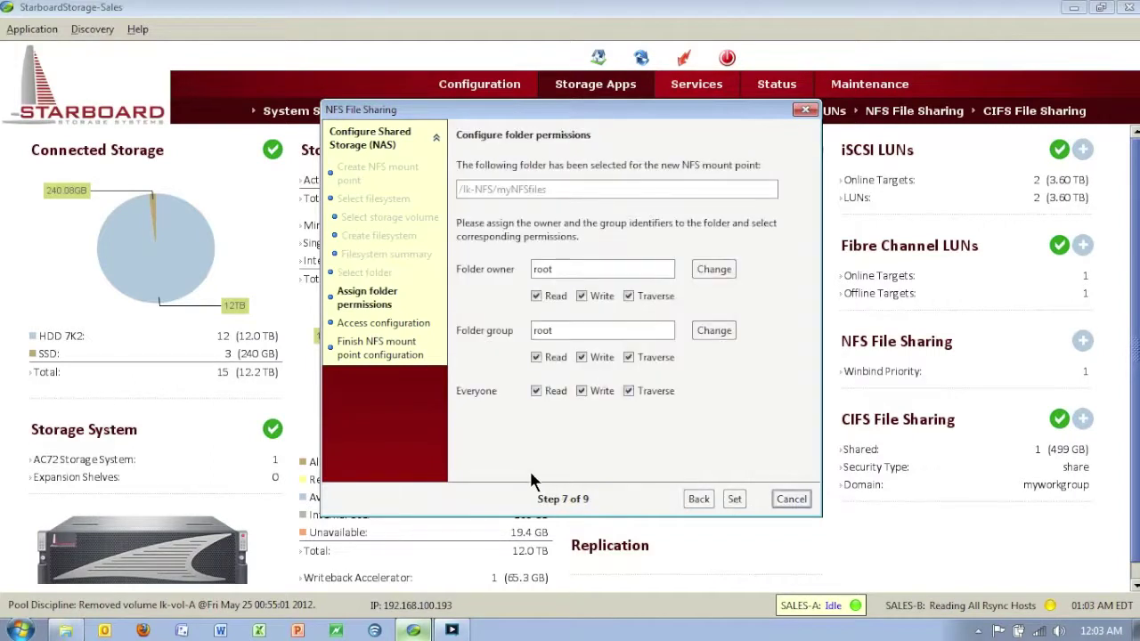
pyautogui.click(732, 500)
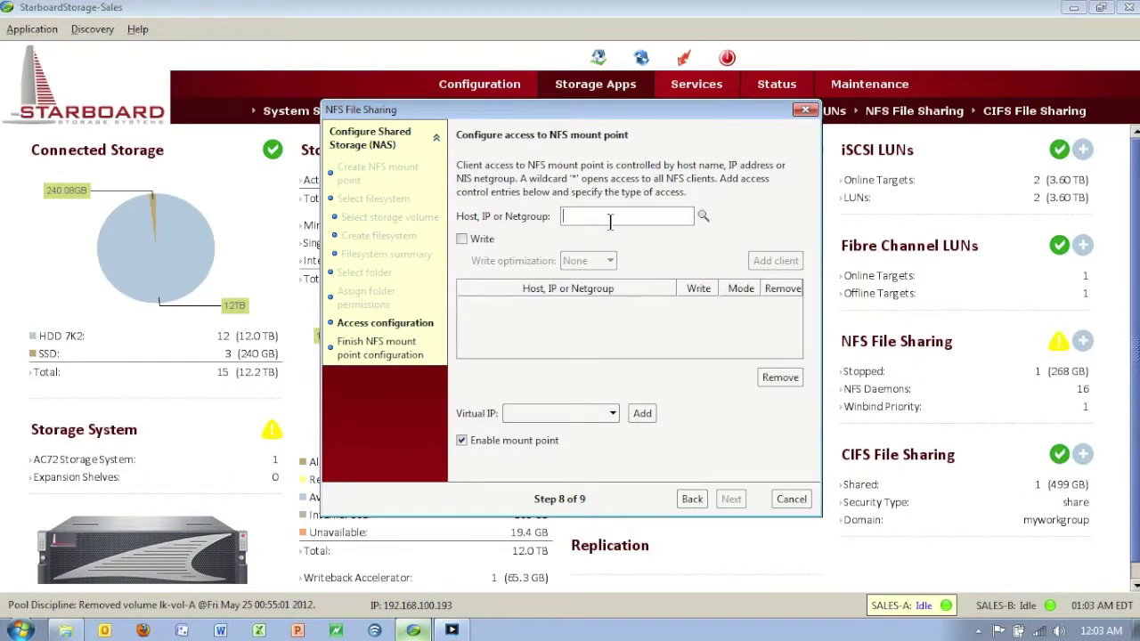
pyautogui.write('*')
pyautogui.click(463, 240)
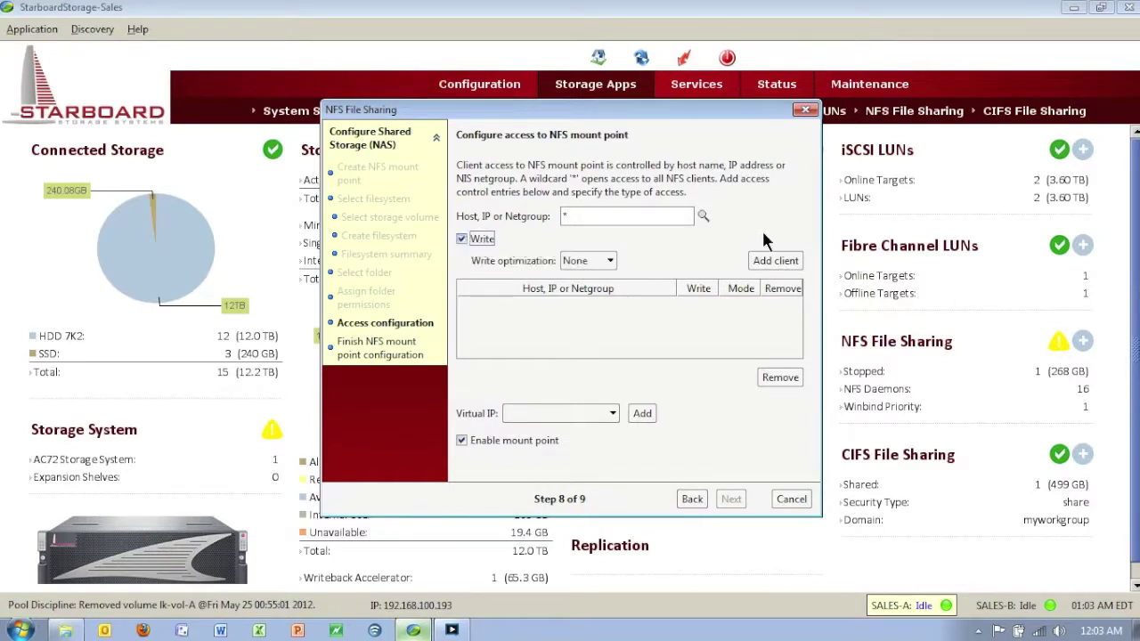
pyautogui.click(771, 261)
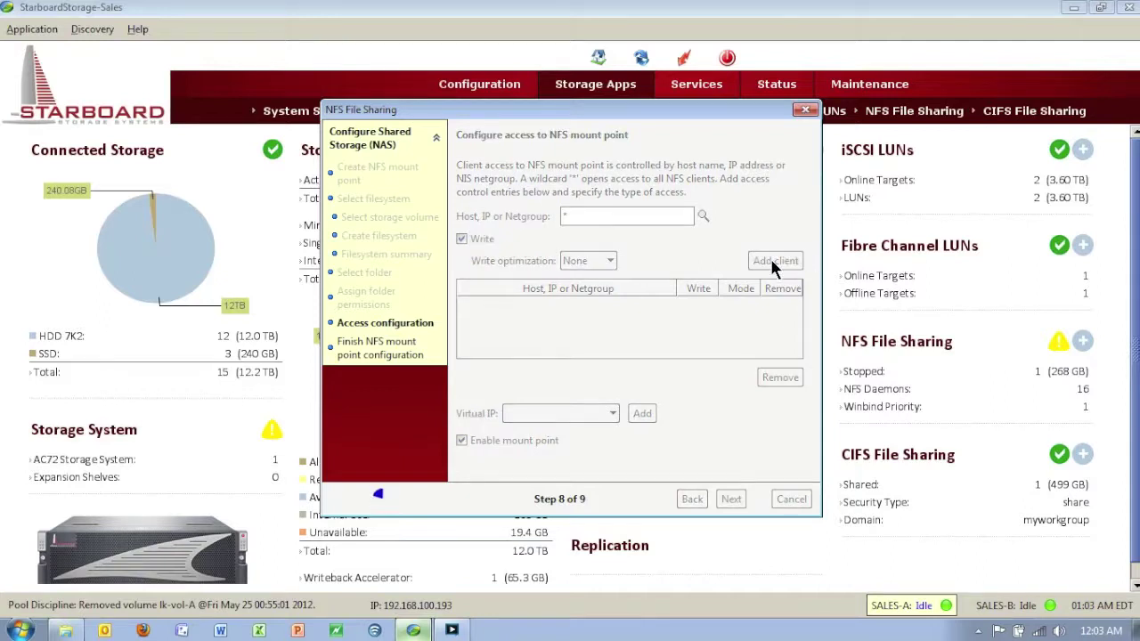
# Select 10.10.10.23 (Alias) as the mount point's virtual IP and finish the NFS mount point configuration.
pyautogui.click(612, 414)
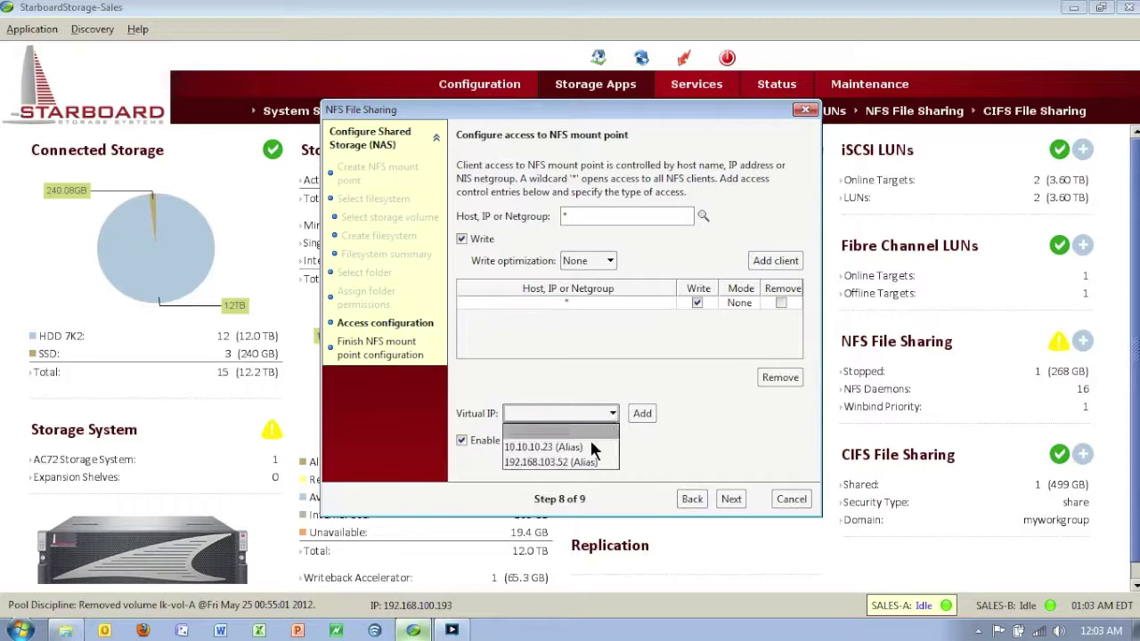
pyautogui.click(585, 445)
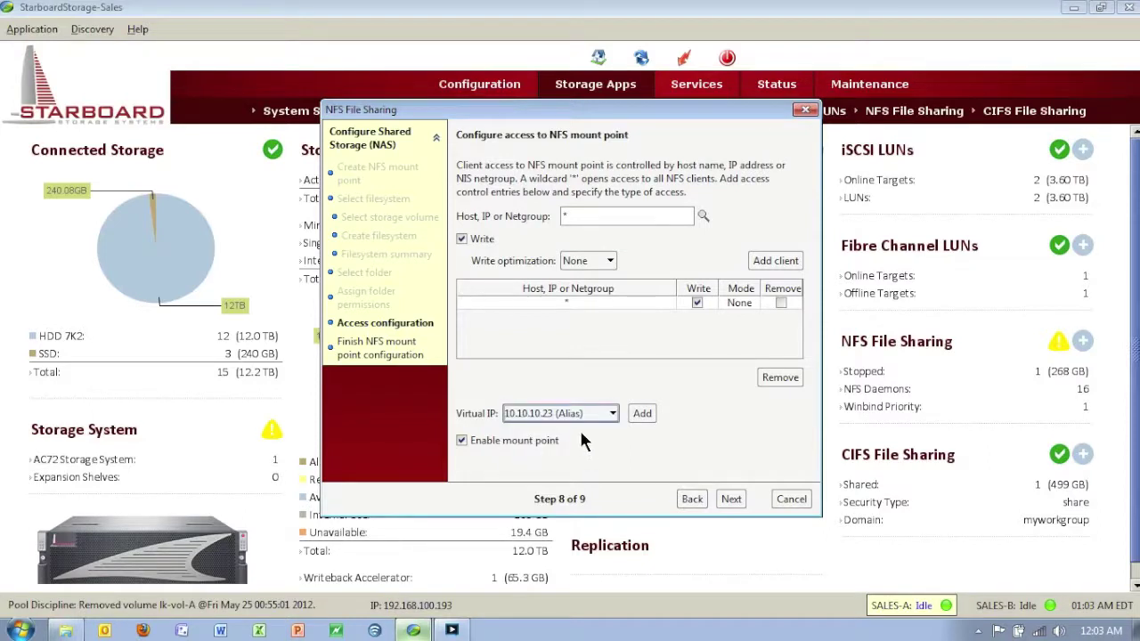
pyautogui.click(721, 502)
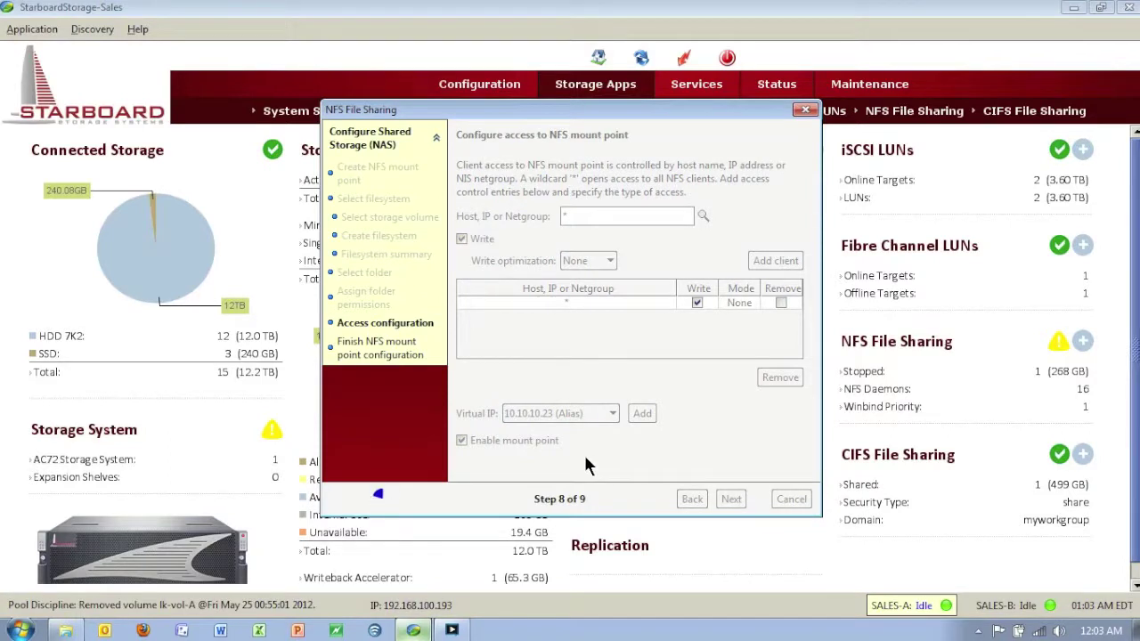
pyautogui.click(728, 498)
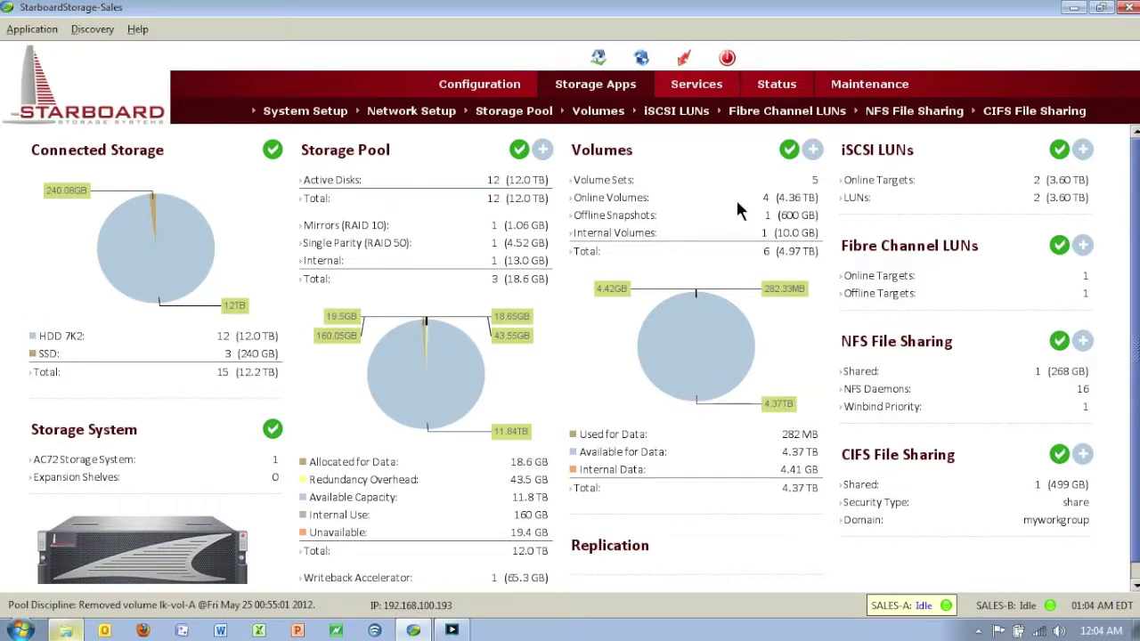
# View the Analytics status page and examine its storage usage and SALES-A performance graphs.
pyautogui.click(771, 87)
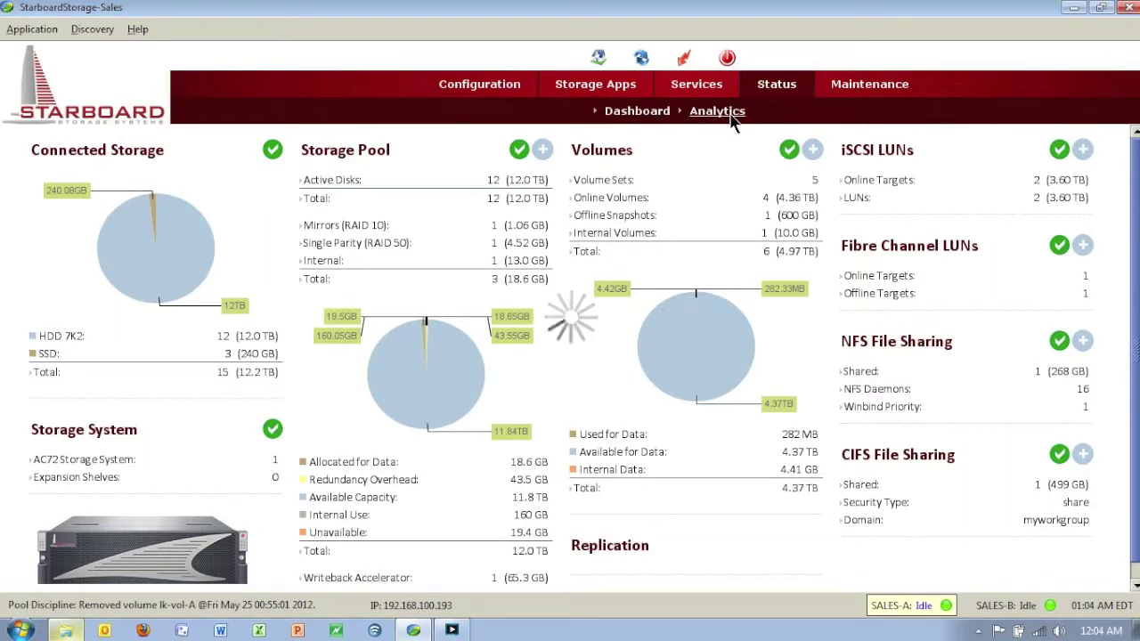
pyautogui.click(721, 112)
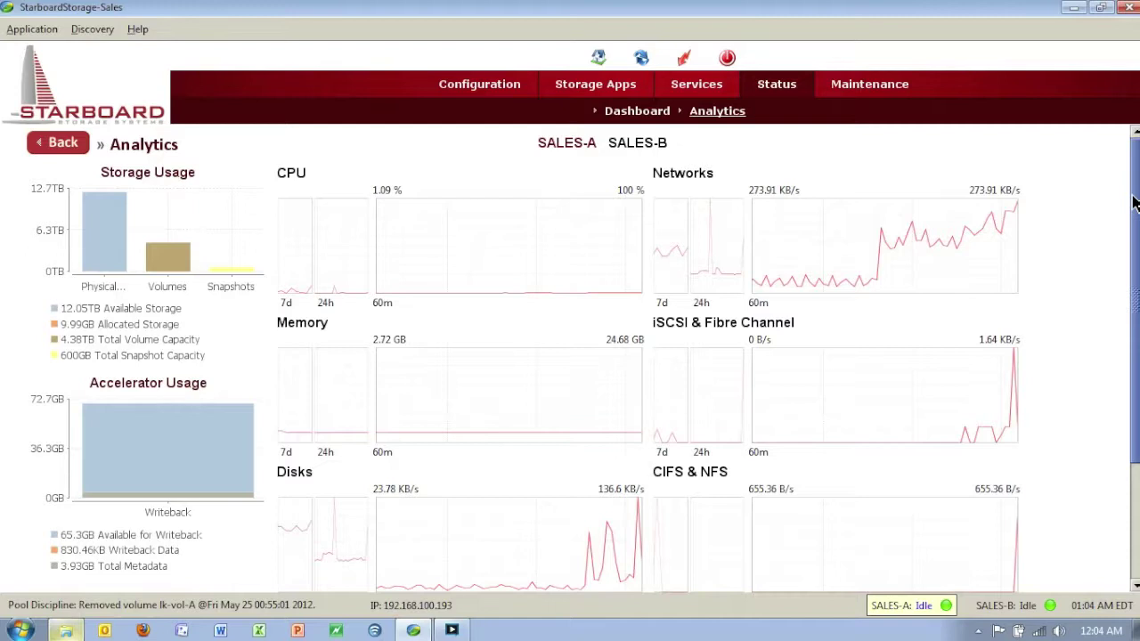
pyautogui.moveTo(1136, 205); pyautogui.dragTo(1087, 191)
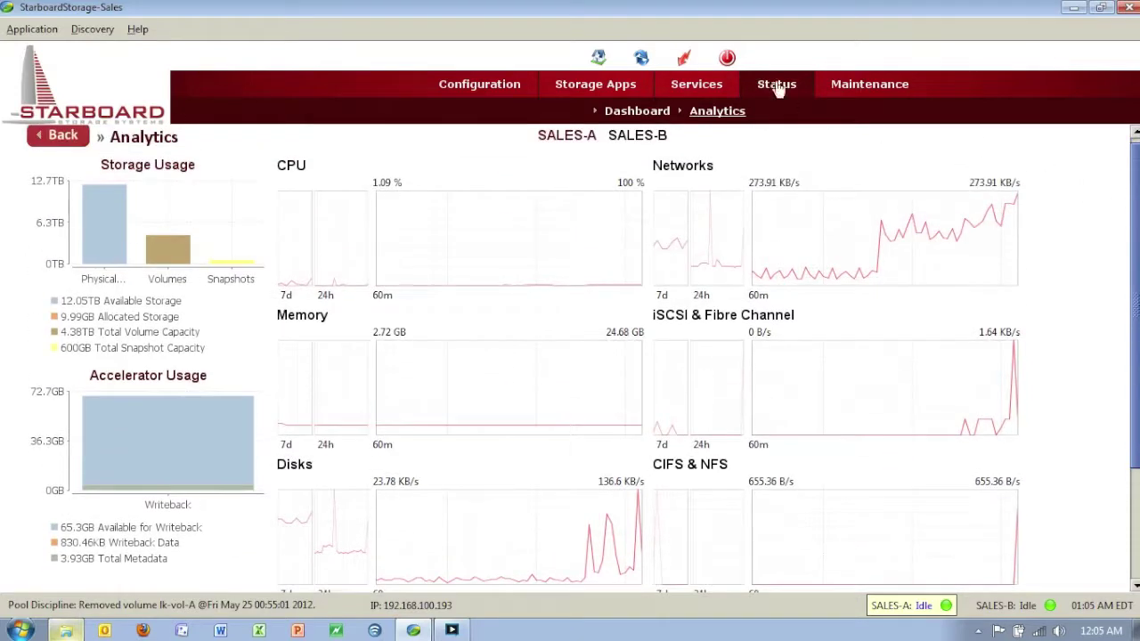
# Review the maintenance pages for Logs and Firmware, and return to the main dashboard.
pyautogui.moveTo(877, 85)
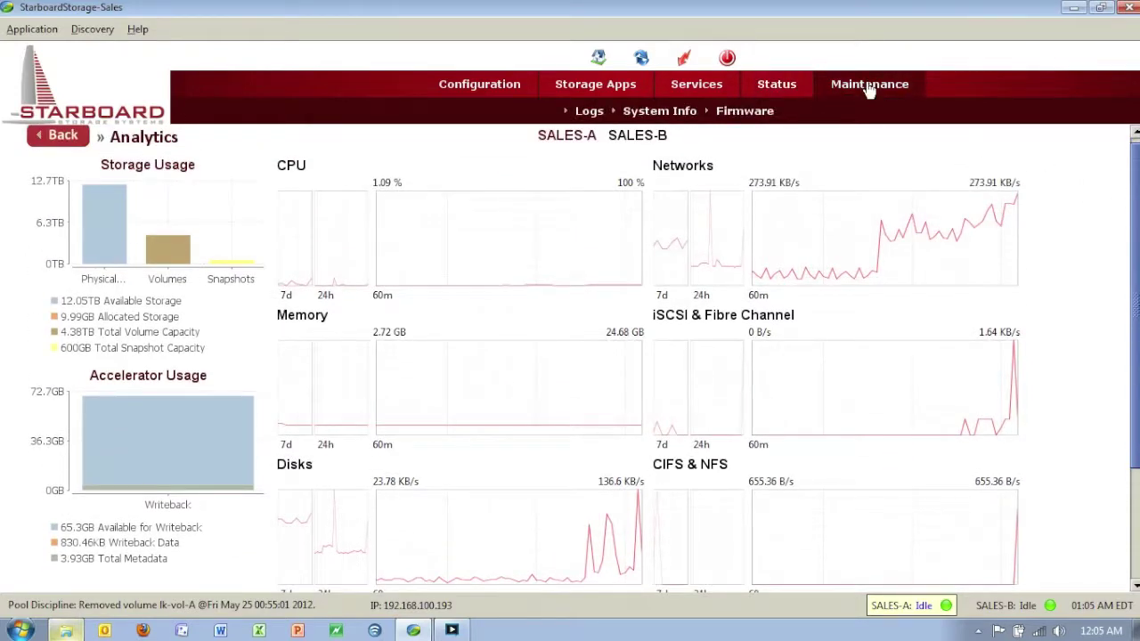
pyautogui.click(586, 112)
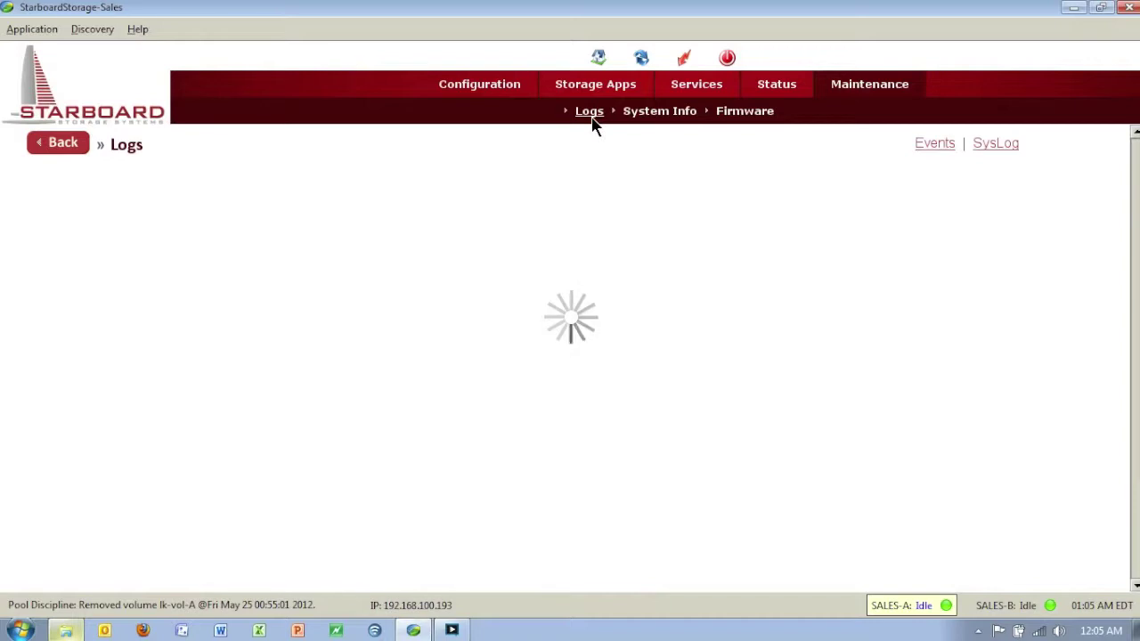
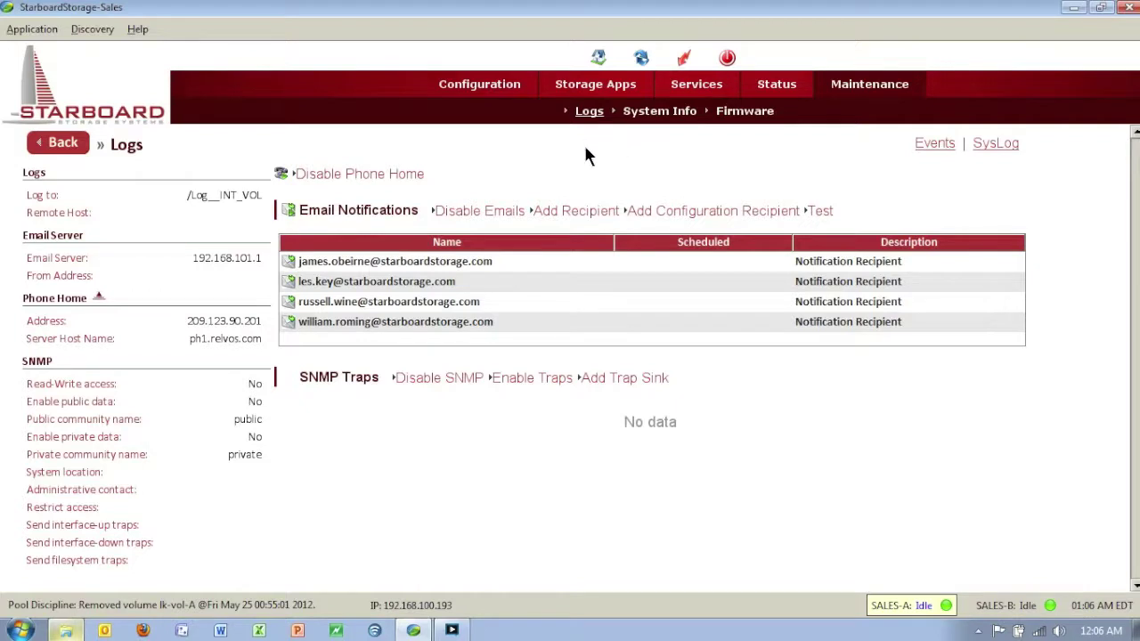
pyautogui.click(739, 112)
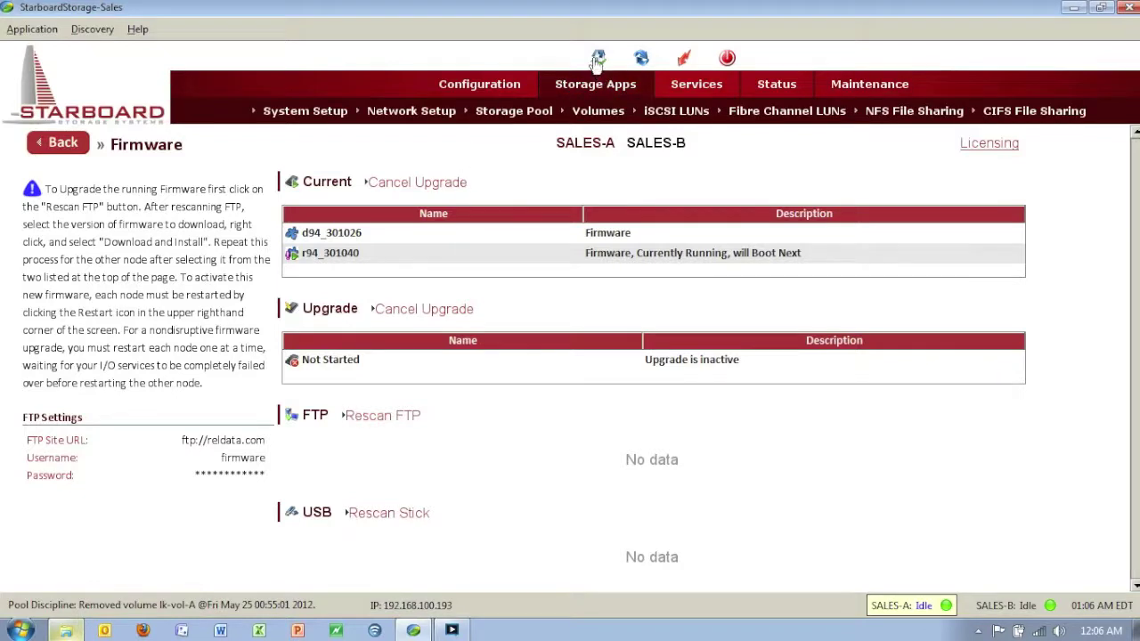
pyautogui.click(591, 84)
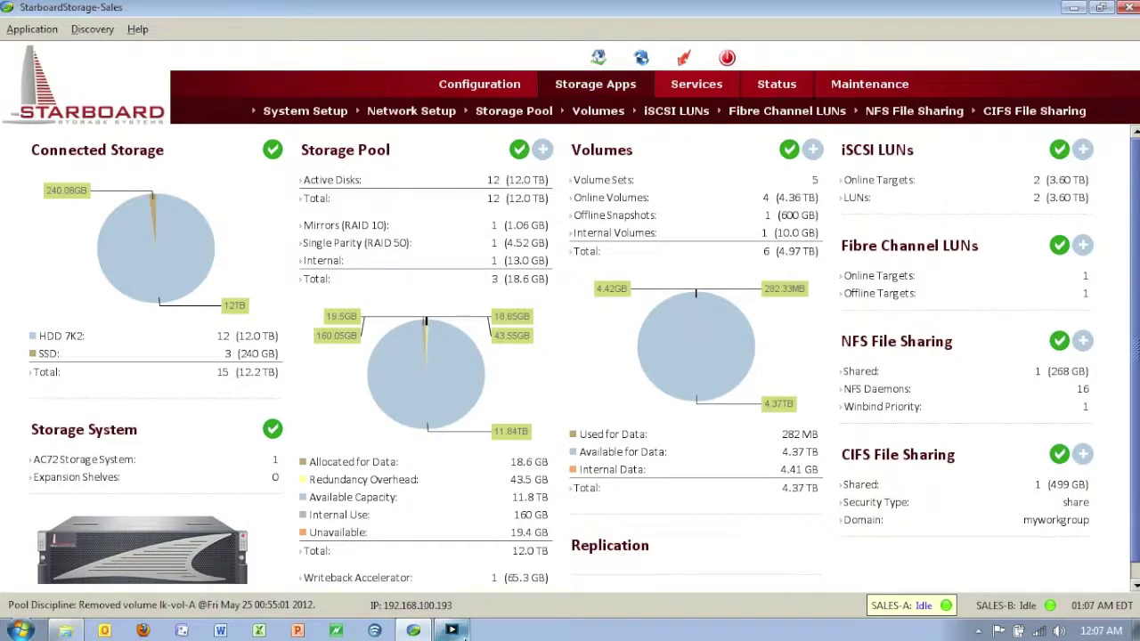
pyautogui.click(454, 630)
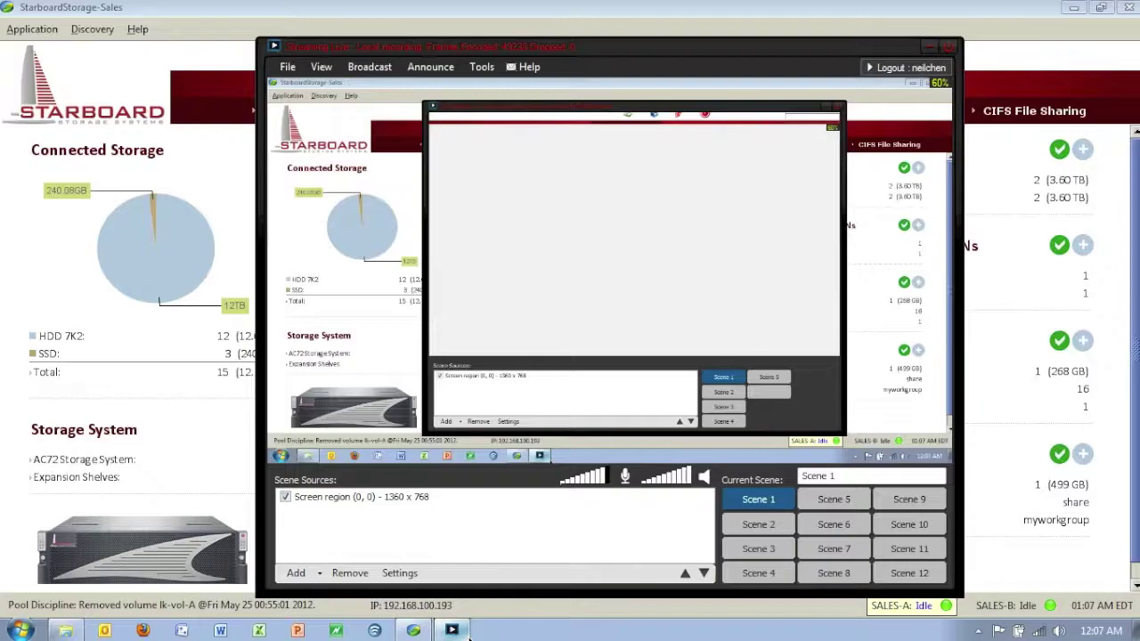